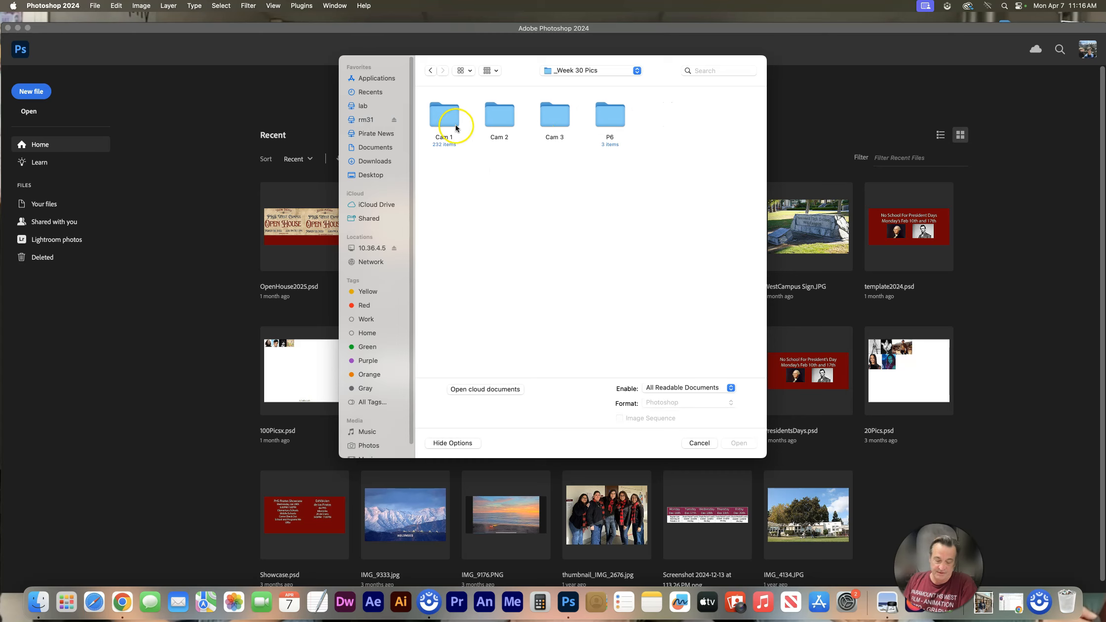
- Open IMG_0076.JPG from the Cam 1 folder and unlock its Background layer
double_click(452, 122)
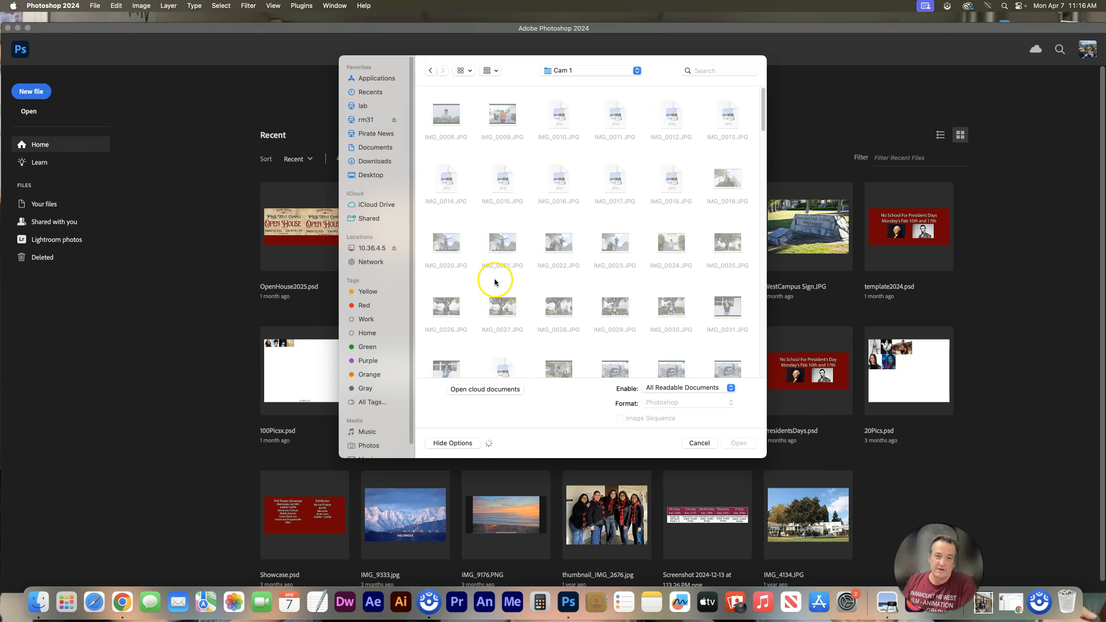
scroll(531, 297, down, 3)
scroll(531, 297, down, 5)
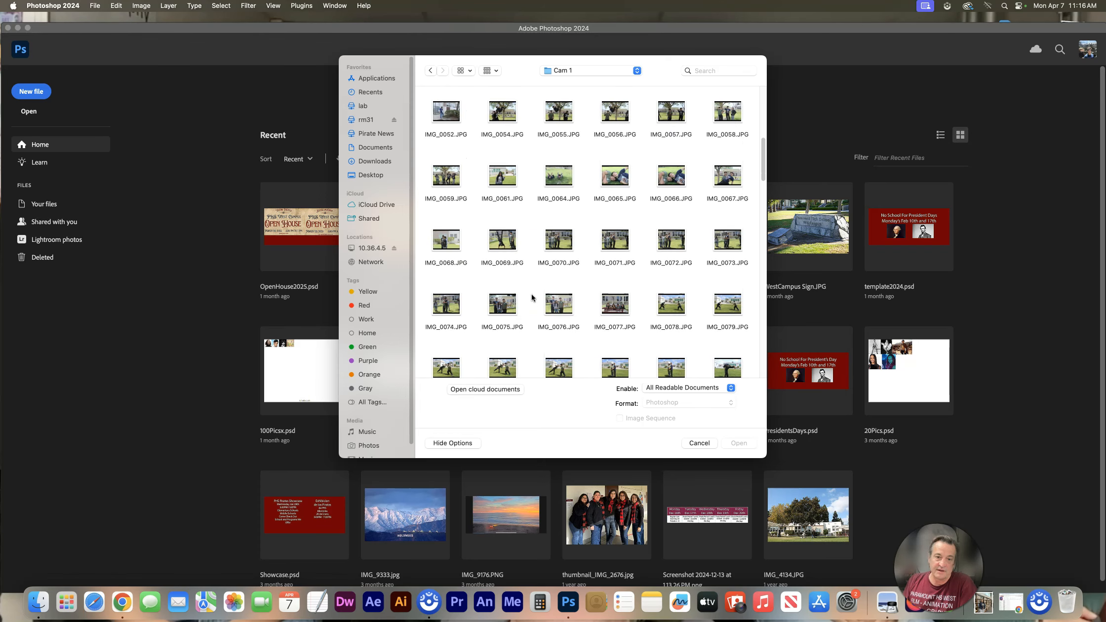
click(565, 303)
click(567, 303)
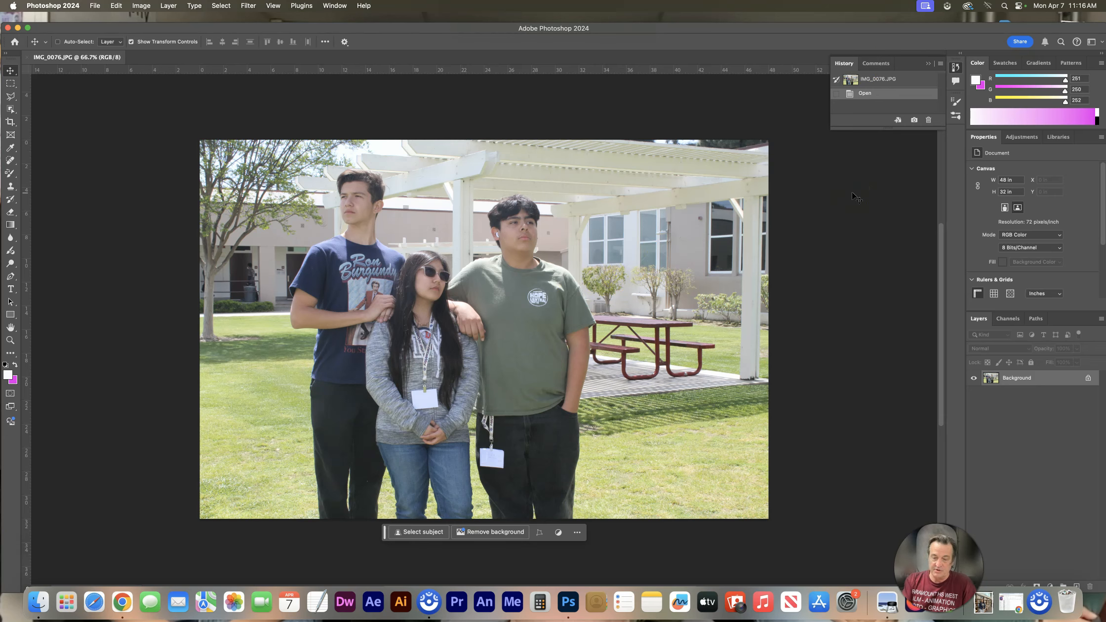
key(super+plus)
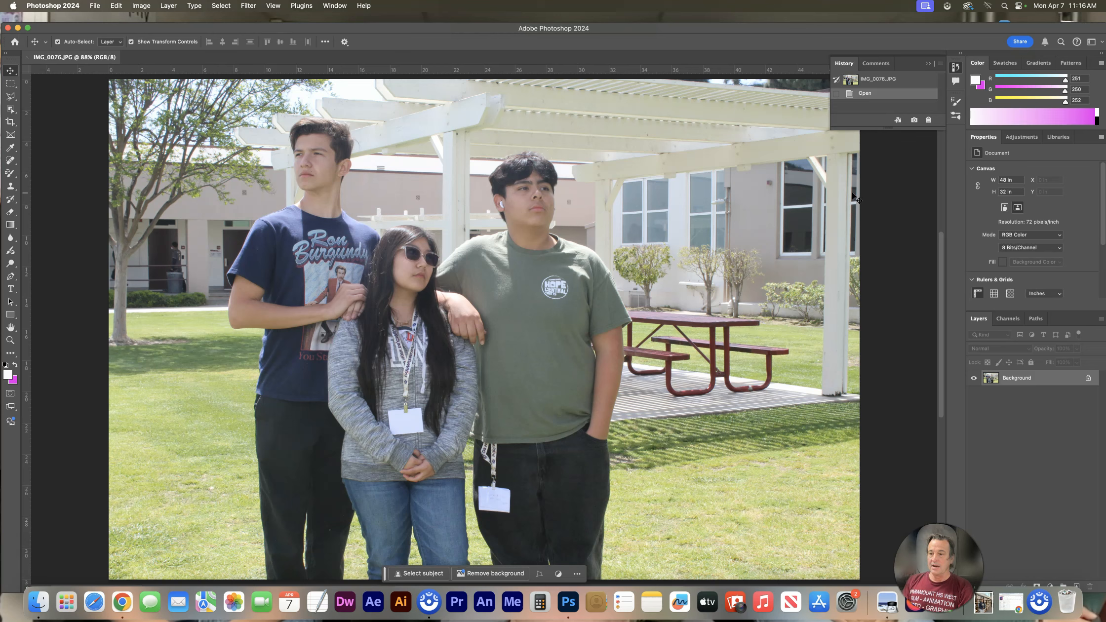
click(1088, 378)
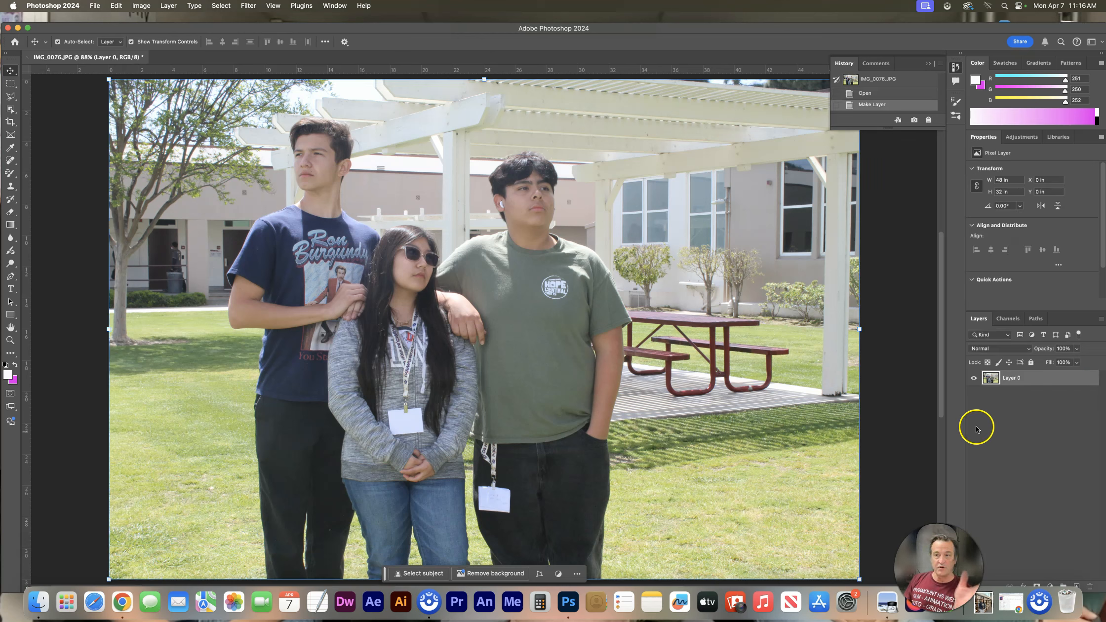
- Collapse the open History panel and reset the Essentials (Default) workspace
click(923, 67)
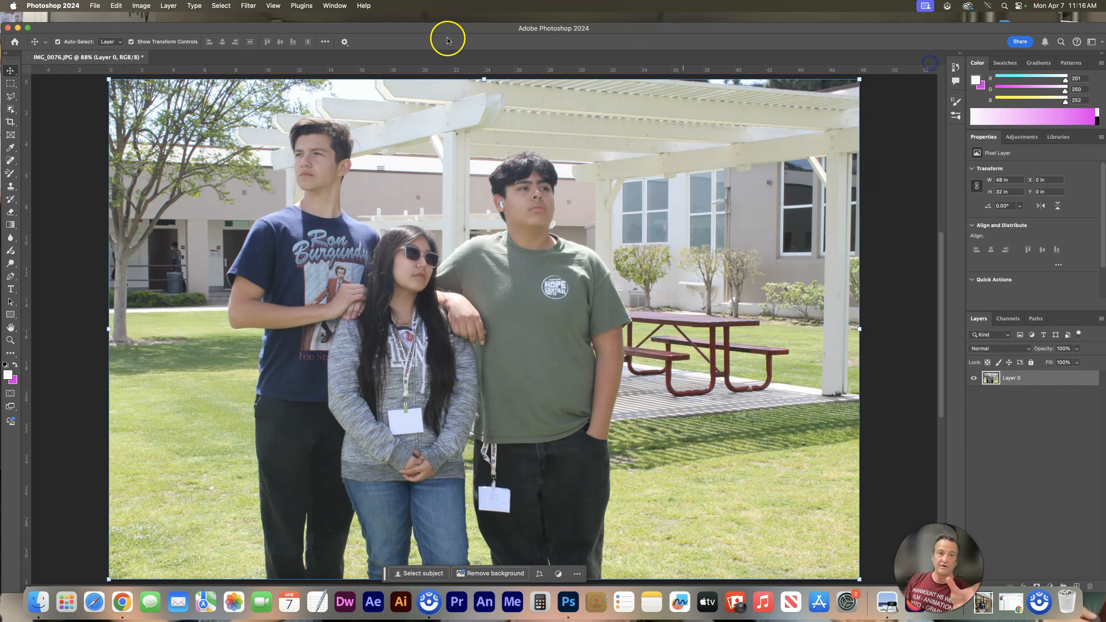
click(339, 5)
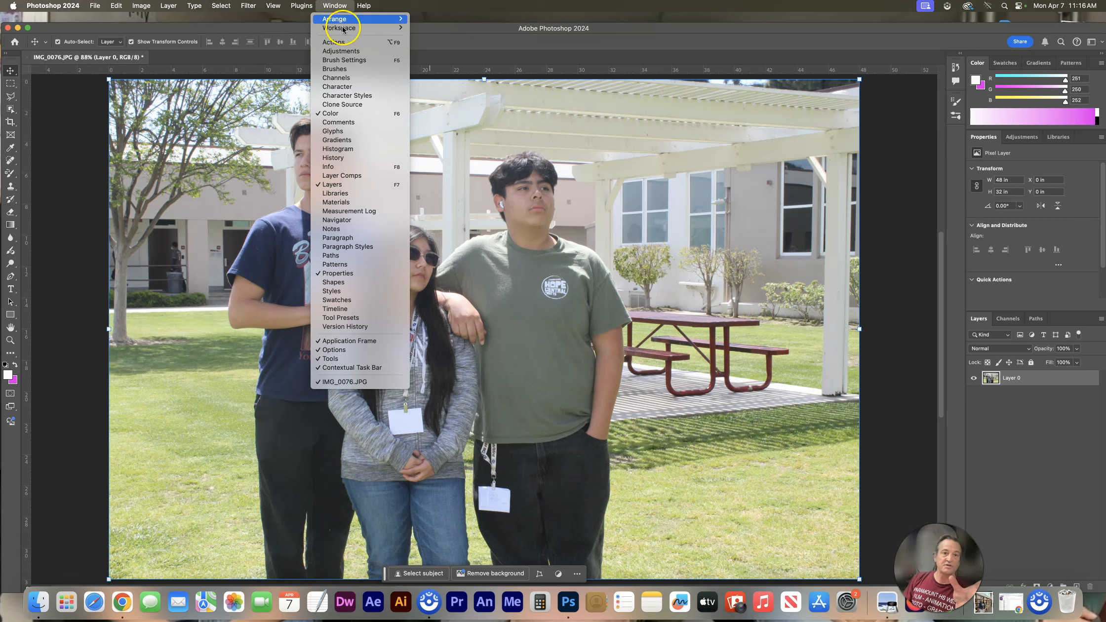
mouse_move(345, 27)
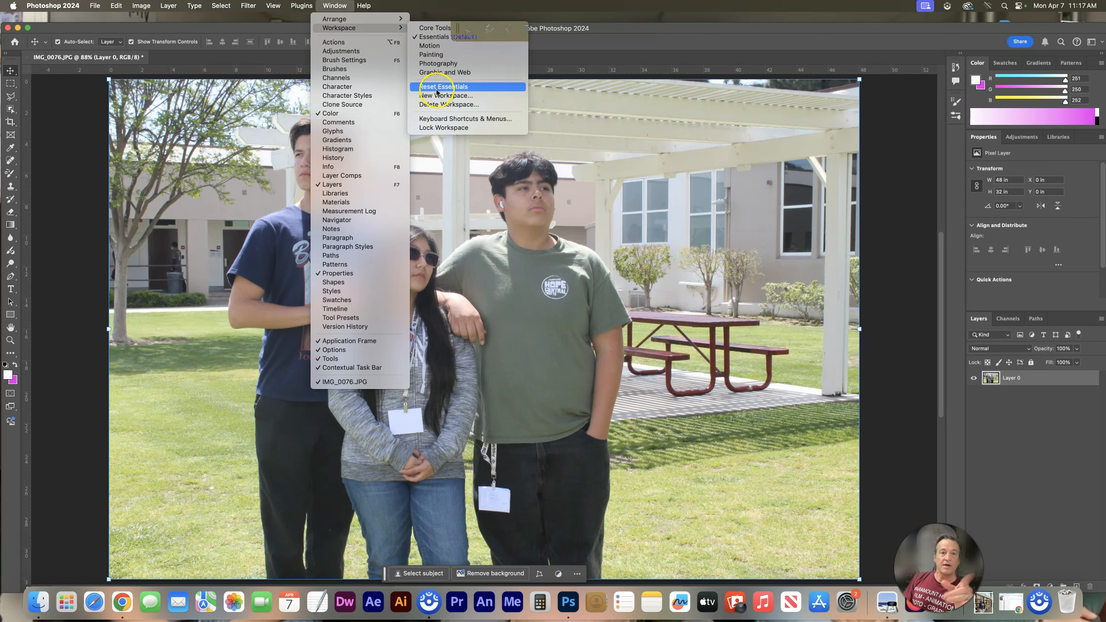
click(432, 38)
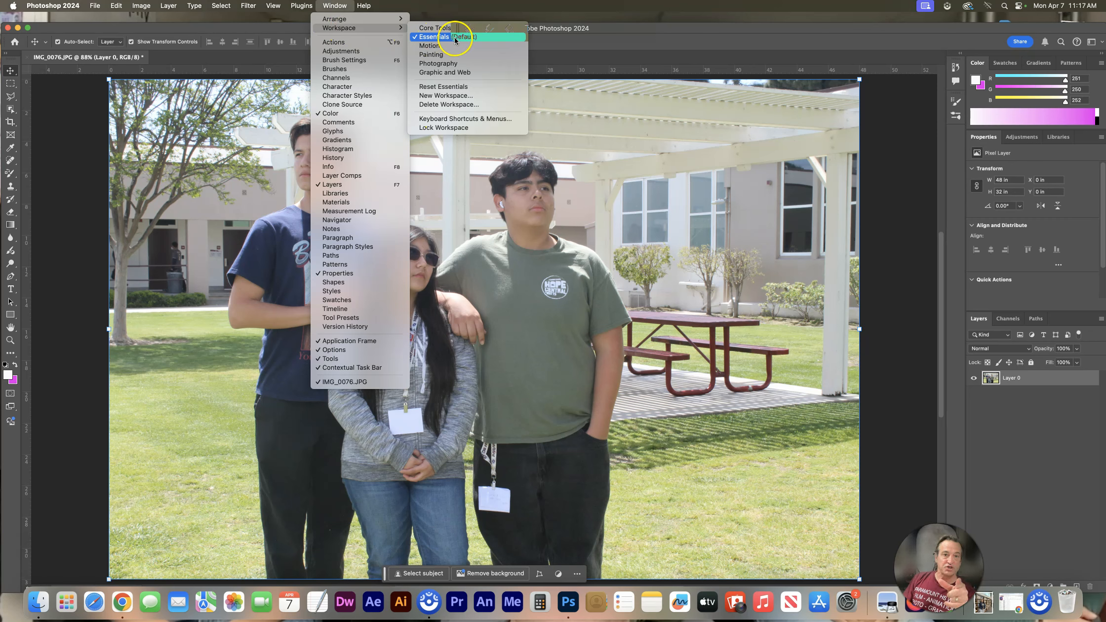
click(441, 87)
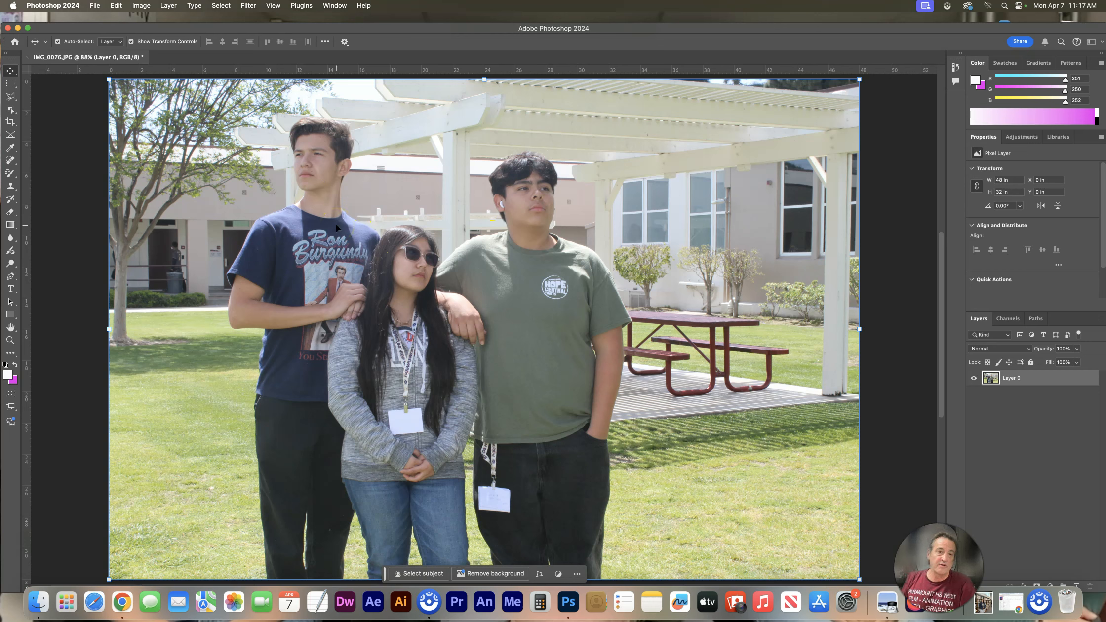
- Select the face of the student in the green shirt on Layer 0 with the Quick Selection tool in add mode
click(82, 216)
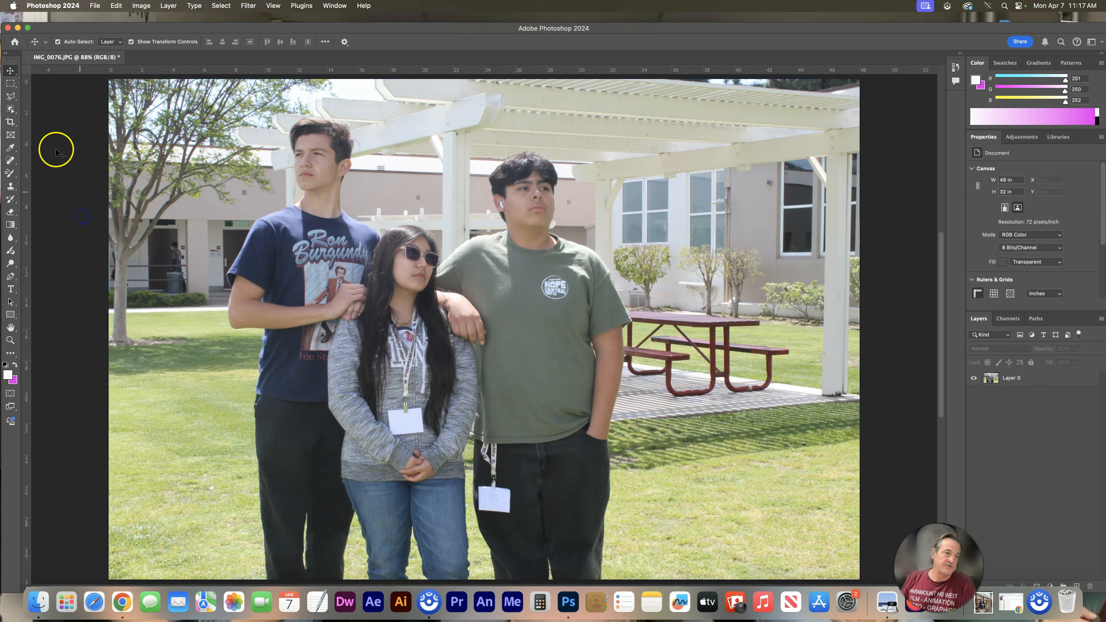
click(12, 110)
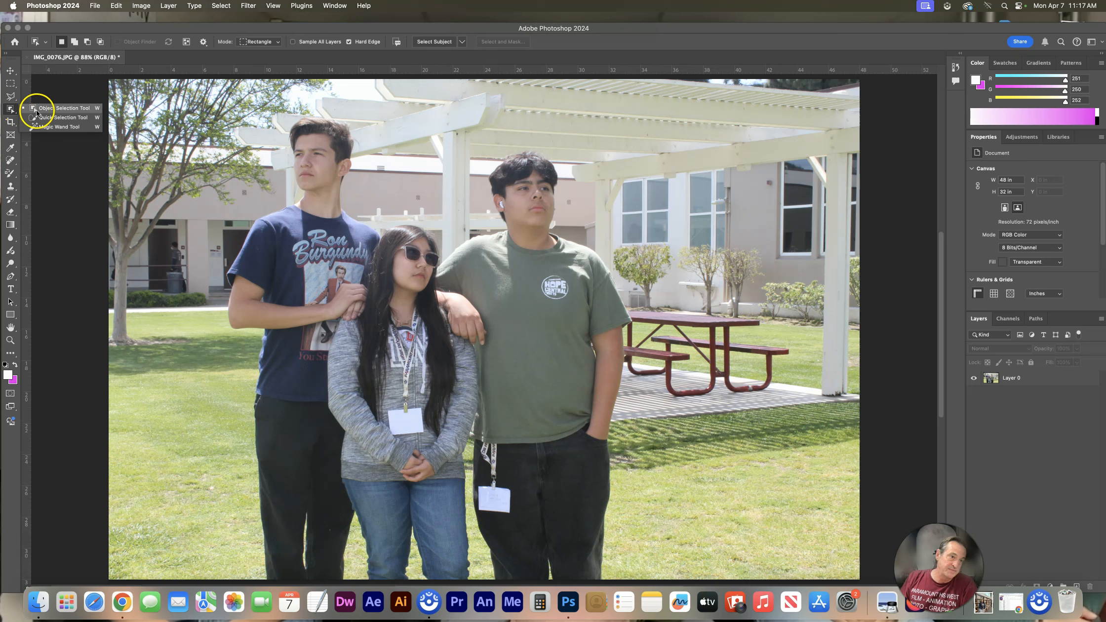
click(59, 119)
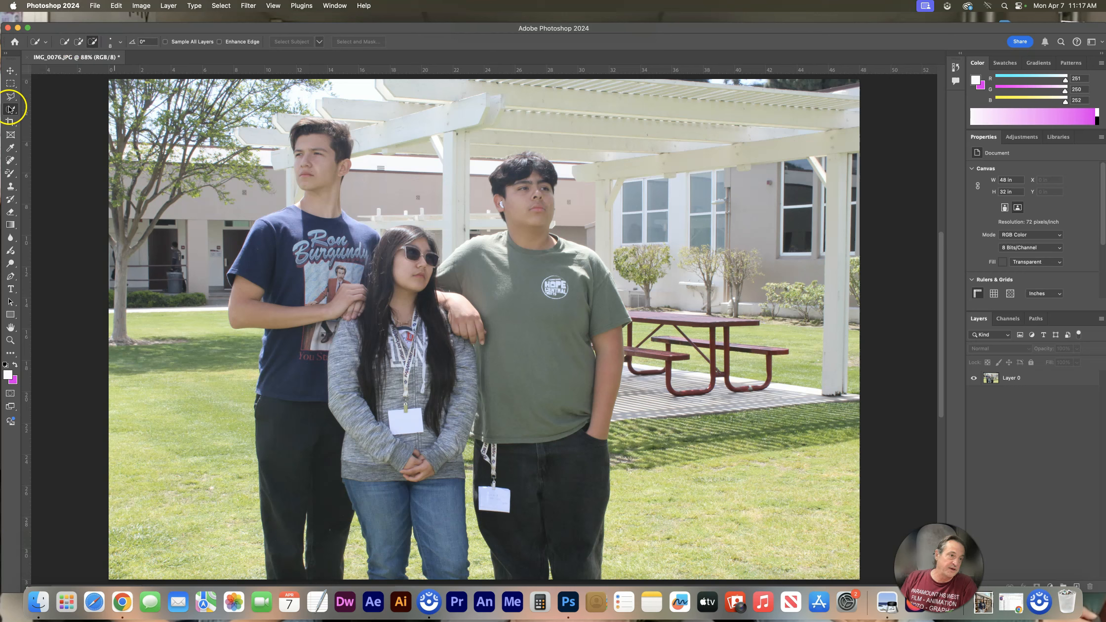
click(78, 42)
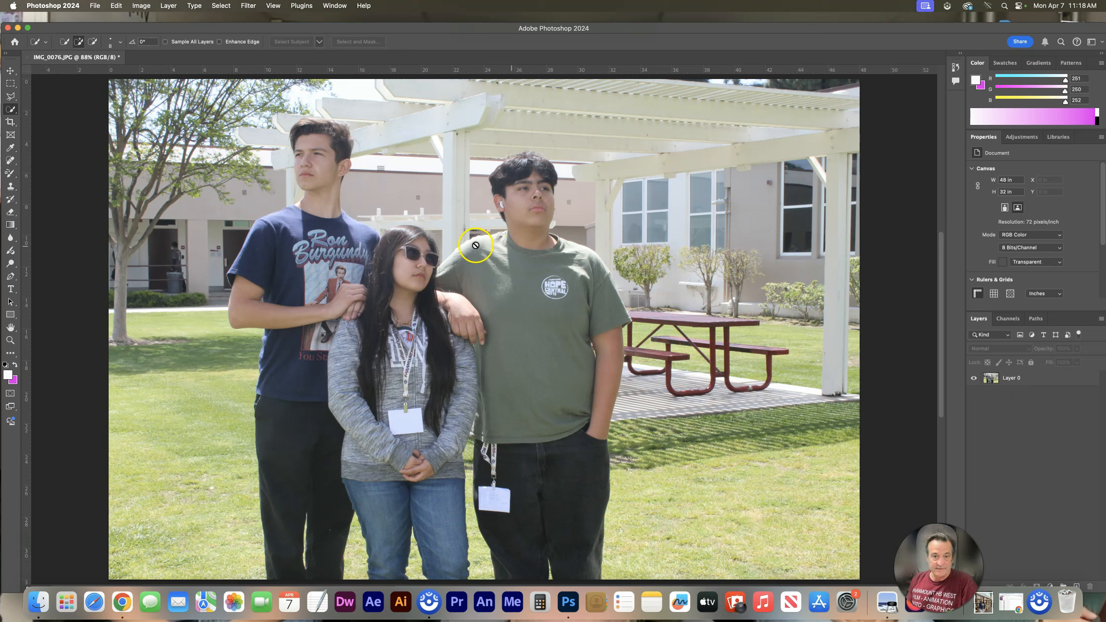
click(1002, 377)
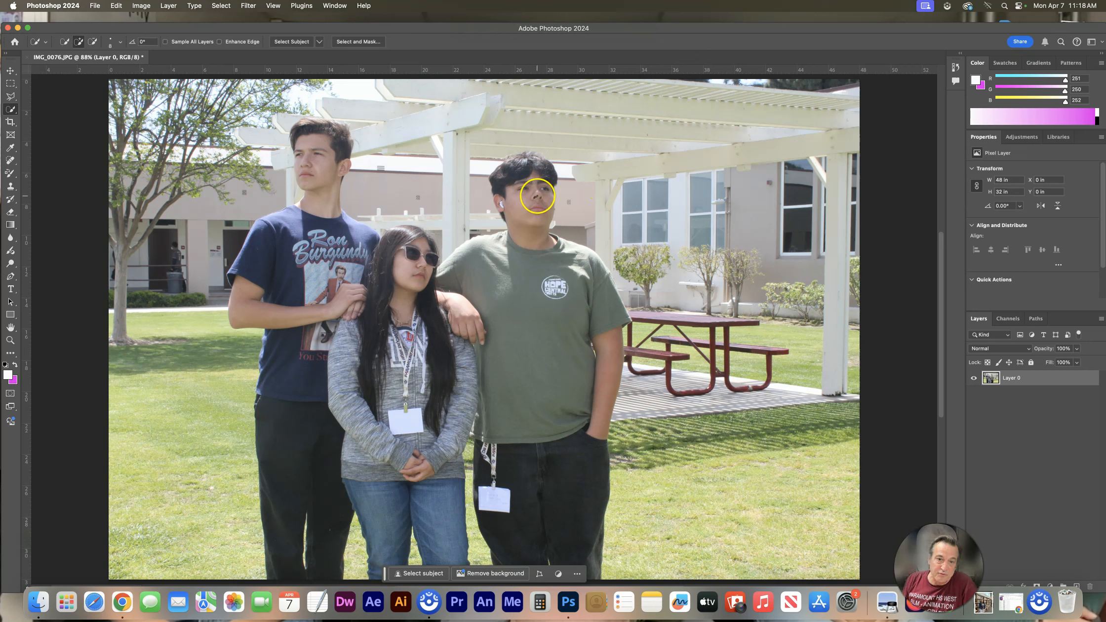
click(526, 203)
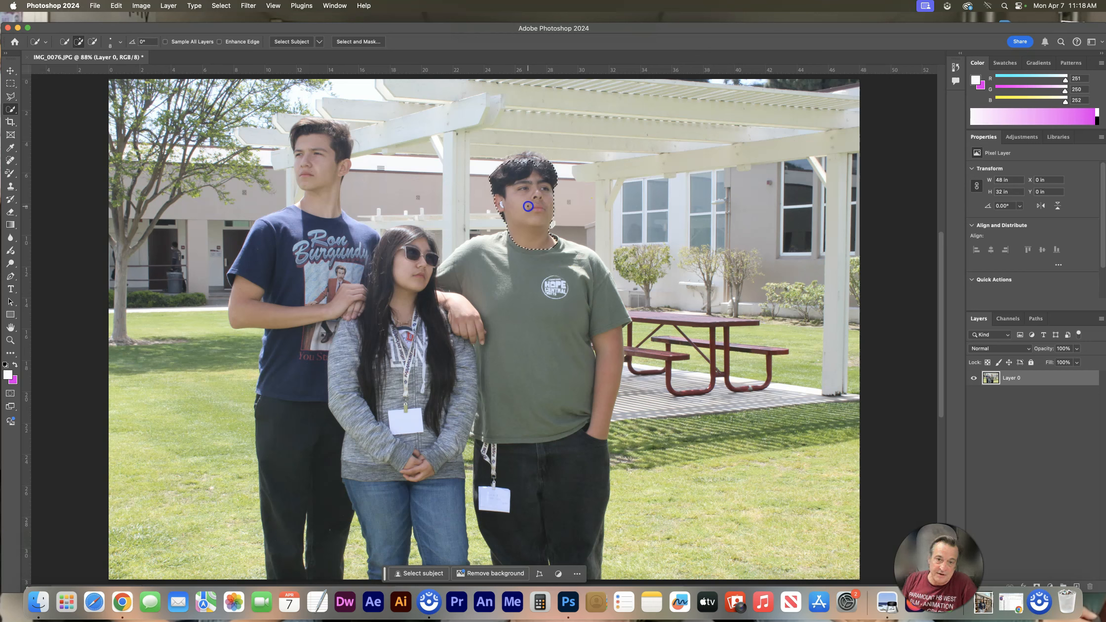
- Enlarge the Quick Selection brush to 30 and add the student's hair to the selection
key(bracketright)
key(bracketright)
key(bracketright)
key(bracketright)
key(bracketright)
key(bracketright)
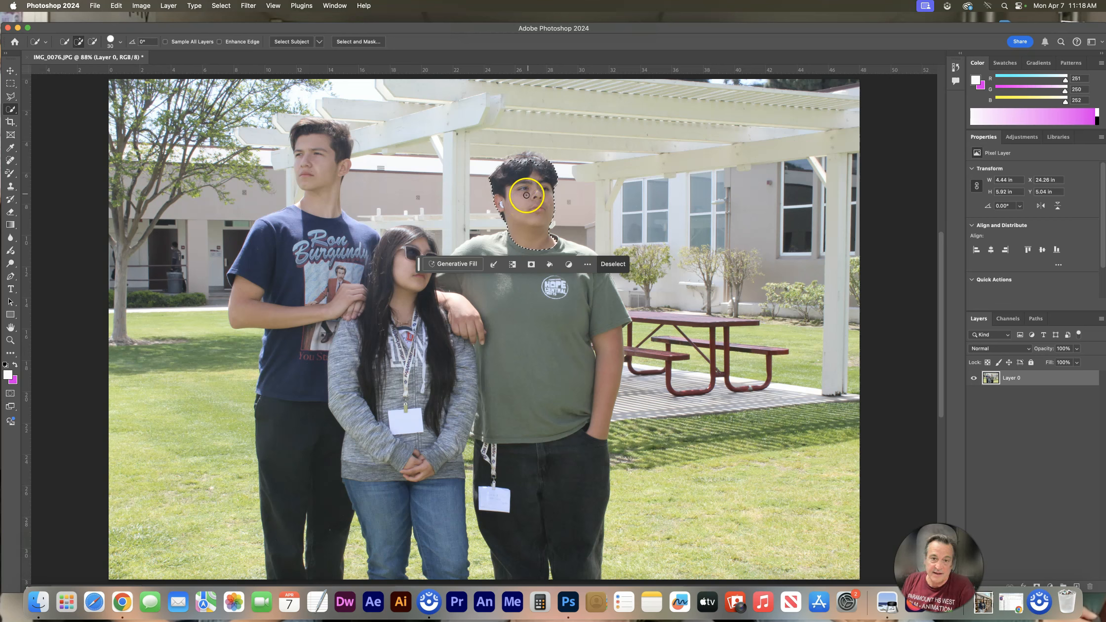
mouse_move(528, 182)
mouse_down()
mouse_move(516, 164)
mouse_move(535, 163)
mouse_up()
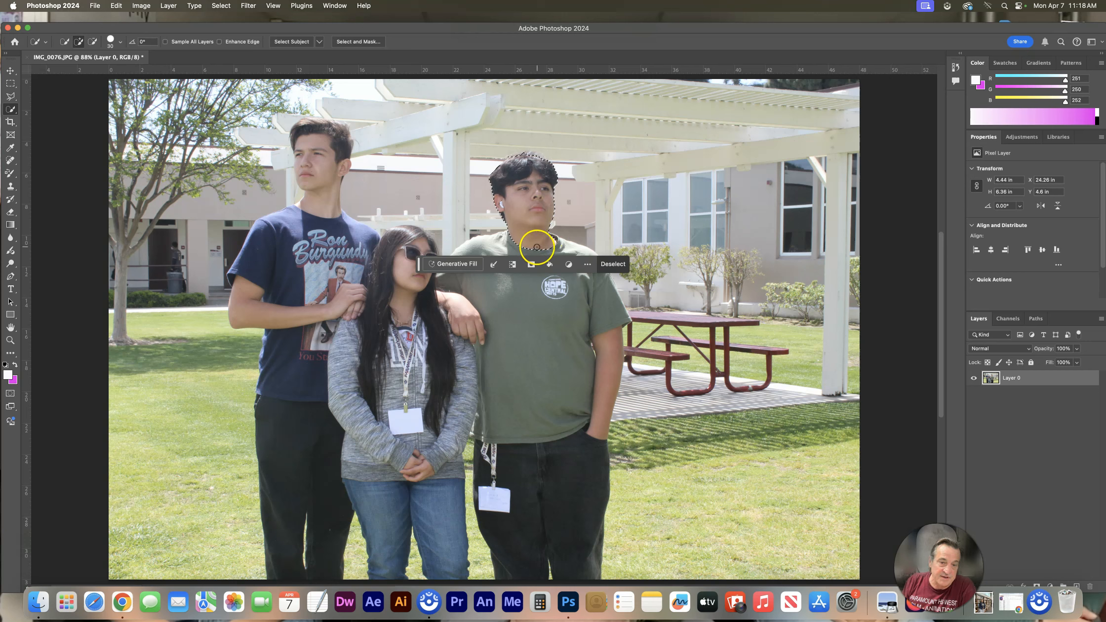
- Extend the selection onto the green shirt below the neck, and subtract that shirt area again
mouse_move(530, 242)
mouse_down()
mouse_move(509, 252)
mouse_move(527, 241)
mouse_move(511, 257)
mouse_move(548, 261)
mouse_move(554, 249)
mouse_move(525, 250)
mouse_up()
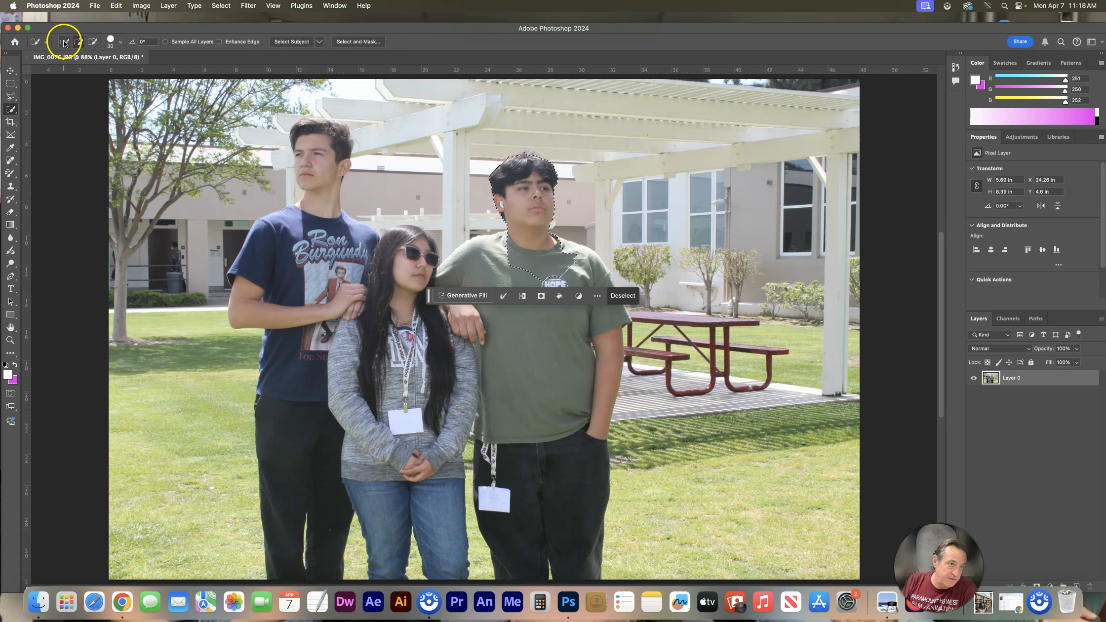
click(92, 43)
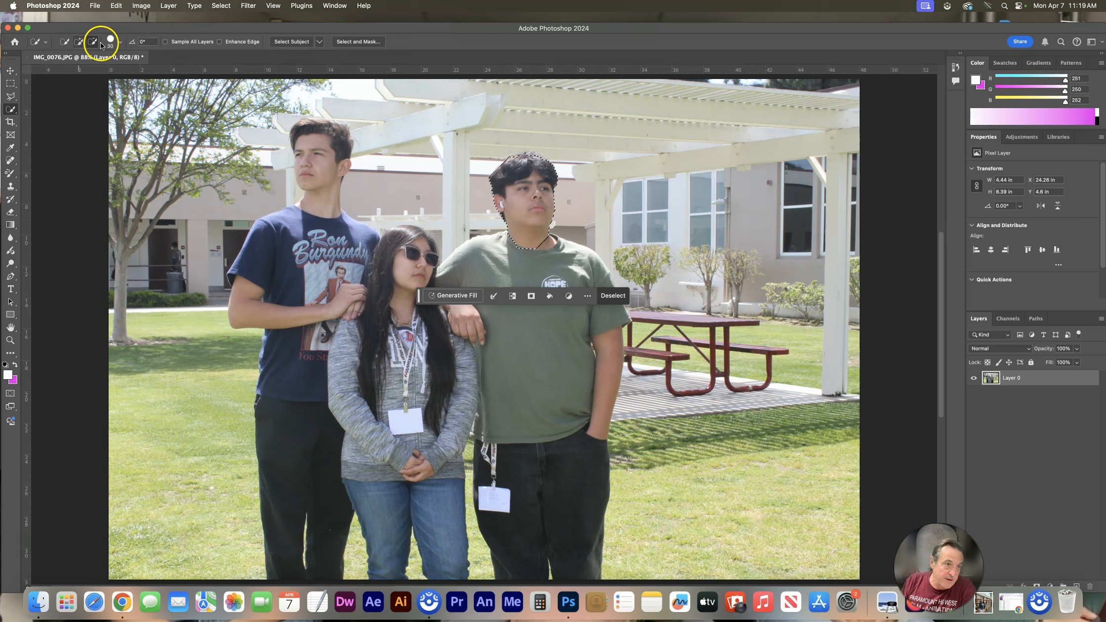
click(79, 41)
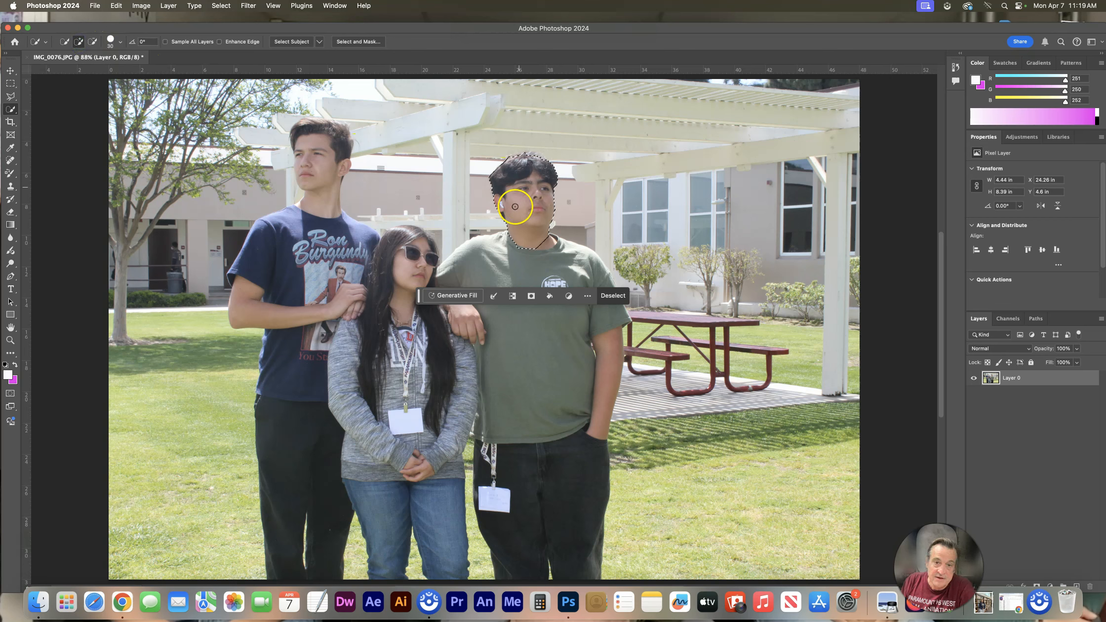
click(524, 234)
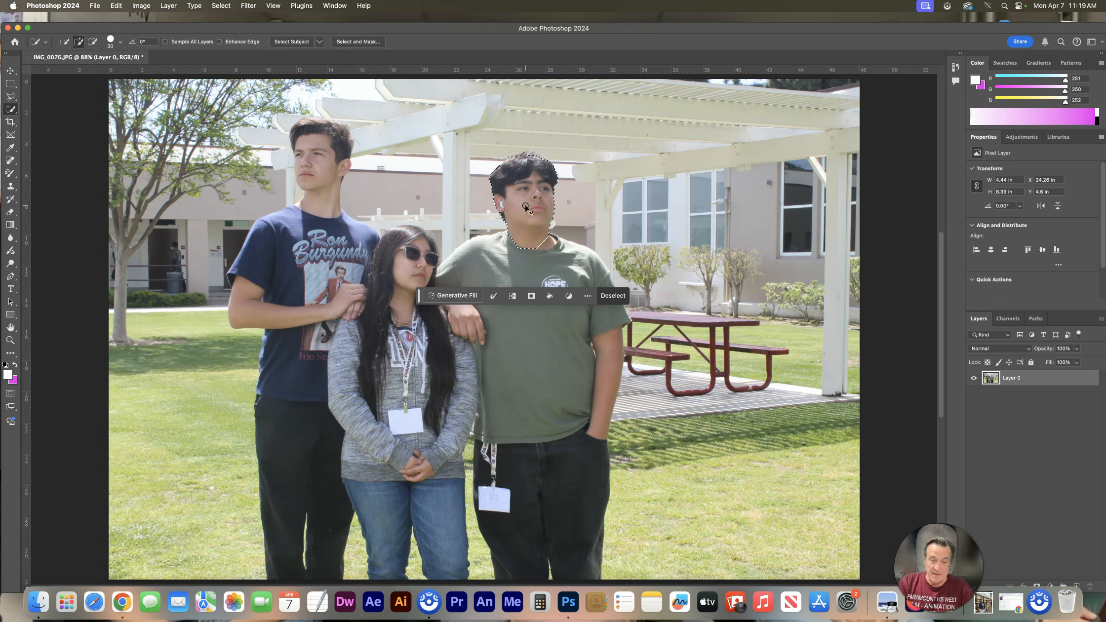
- Copy the selected head to a new layer and enlarge it to about 184% beside the student in green
key(super+j)
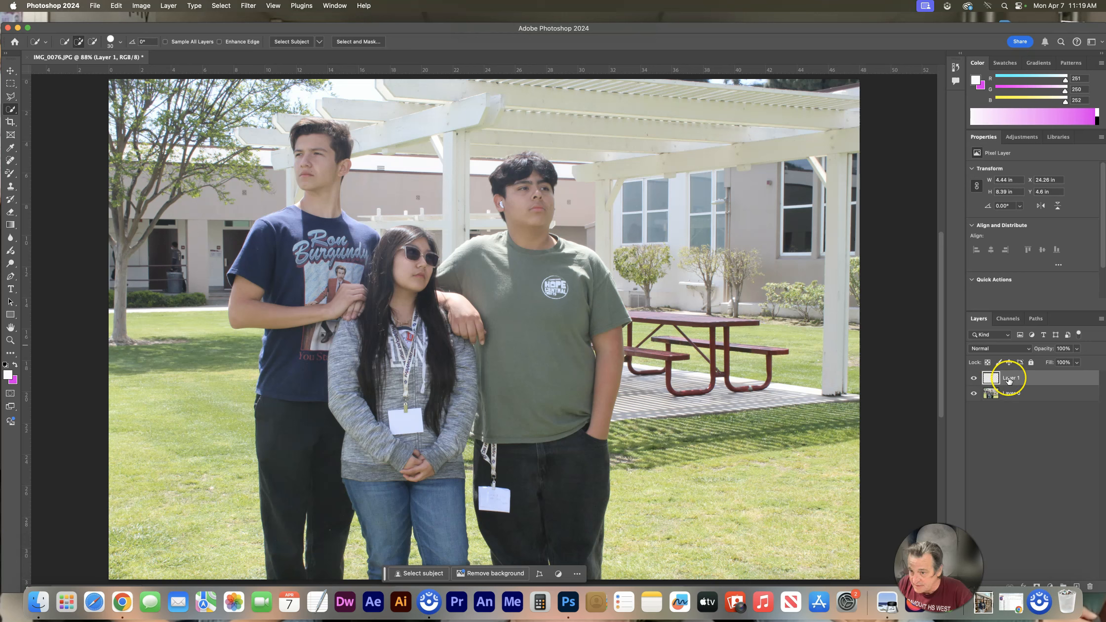
key(super+t)
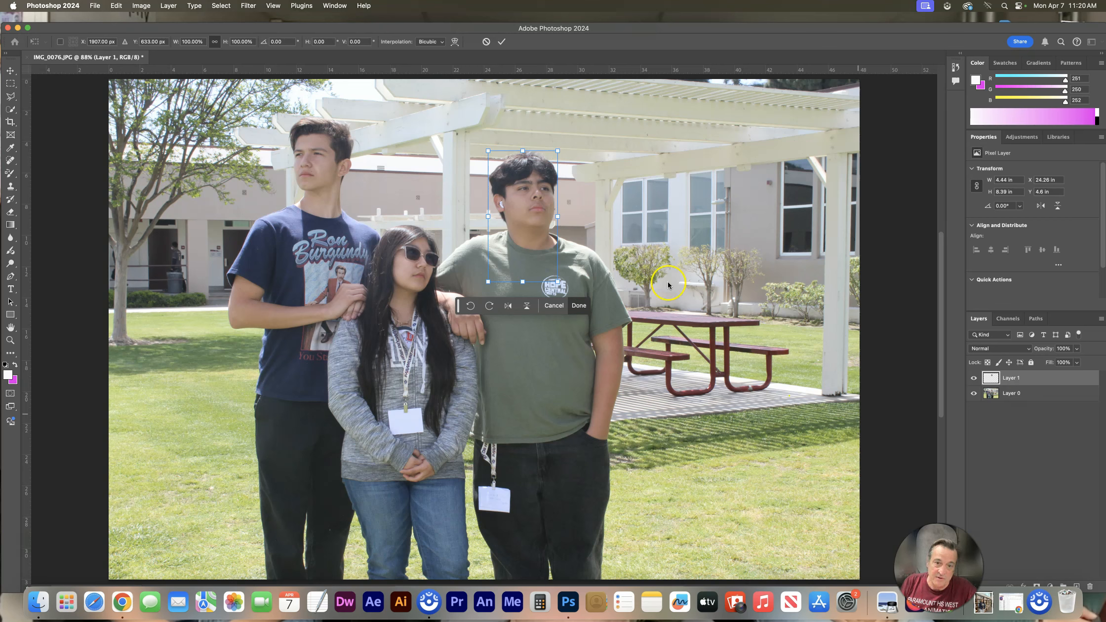
drag(557, 151, 628, 93)
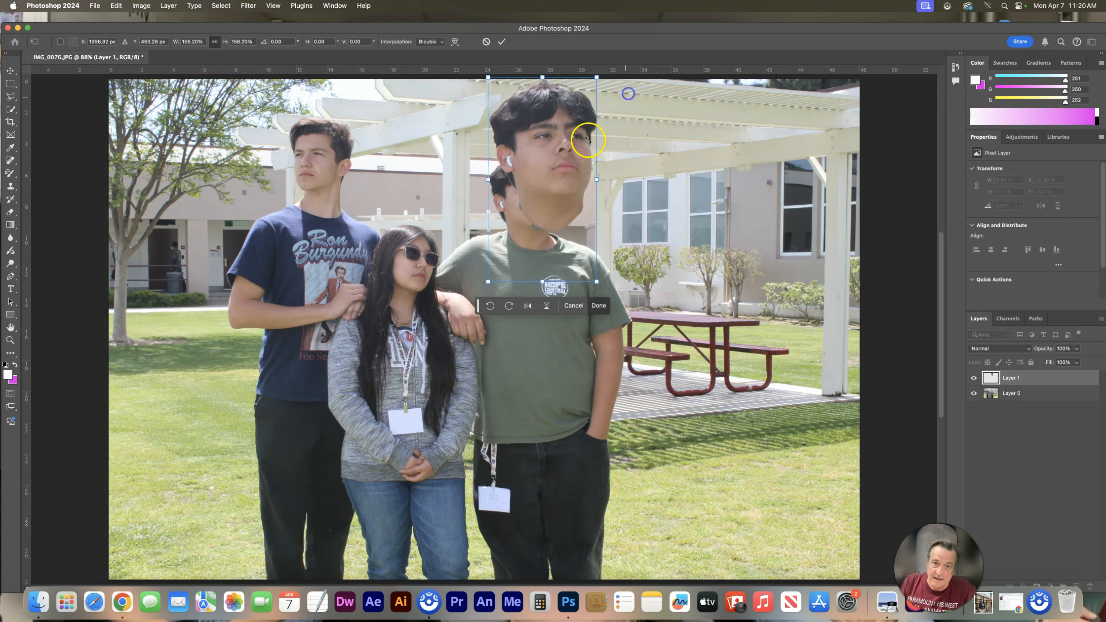
drag(543, 148, 651, 234)
drag(702, 166, 737, 138)
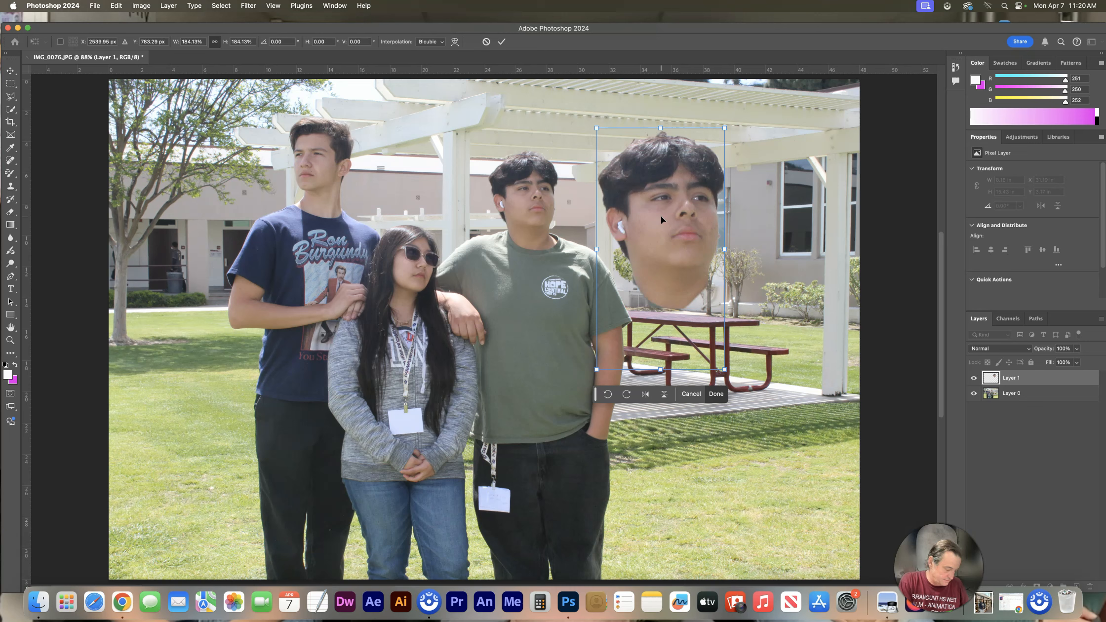
- Move the copied head over the student's original head and enlarge it to about 203%
drag(663, 225, 547, 228)
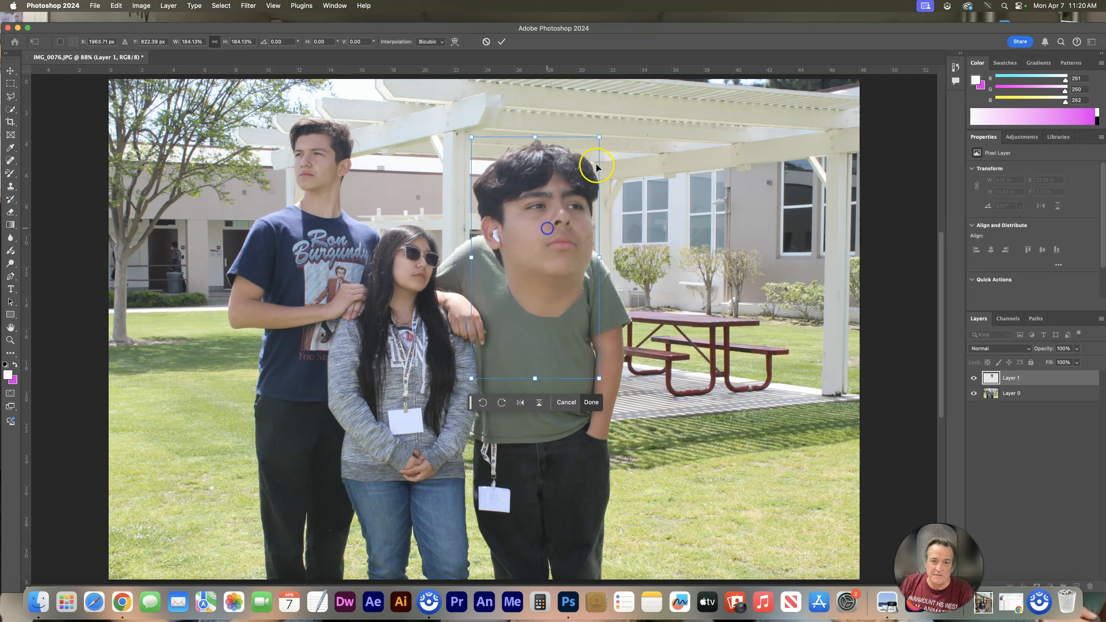
drag(599, 138, 612, 112)
drag(572, 207, 553, 193)
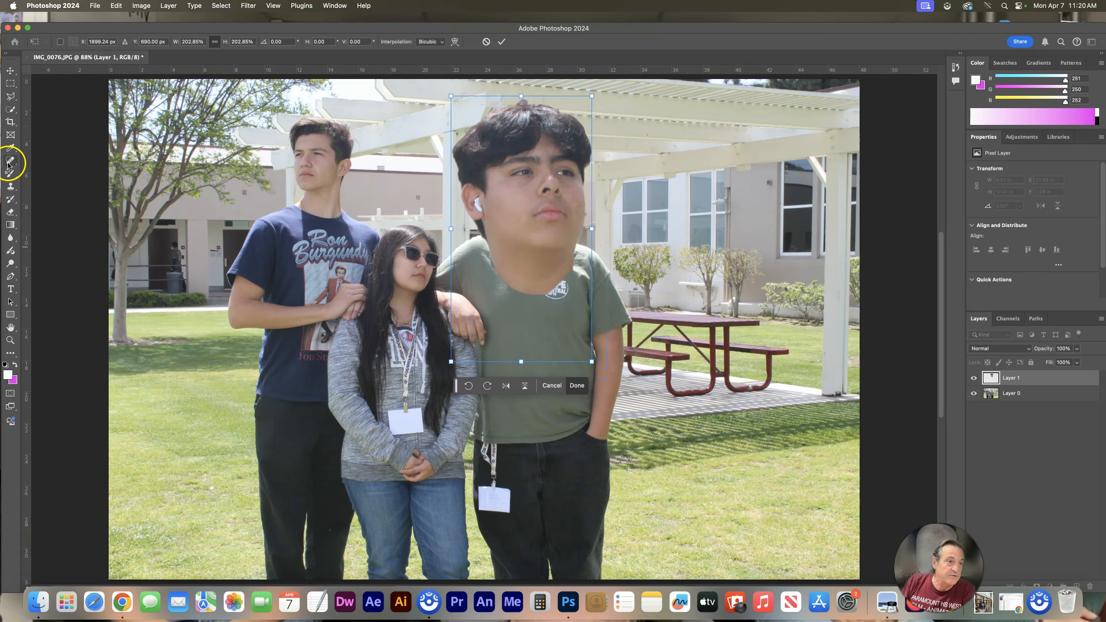
- Erase the lower neck of the enlarged head where it overlaps the green shirt
click(10, 212)
mouse_move(576, 285)
mouse_down()
mouse_move(567, 323)
mouse_move(554, 326)
mouse_move(534, 323)
mouse_move(507, 285)
mouse_move(473, 265)
mouse_move(541, 286)
mouse_move(583, 263)
mouse_move(505, 283)
mouse_move(472, 251)
mouse_move(498, 272)
mouse_up()
key(bracketleft)
key(bracketleft)
key(bracketleft)
key(bracketleft)
key(bracketleft)
key(bracketleft)
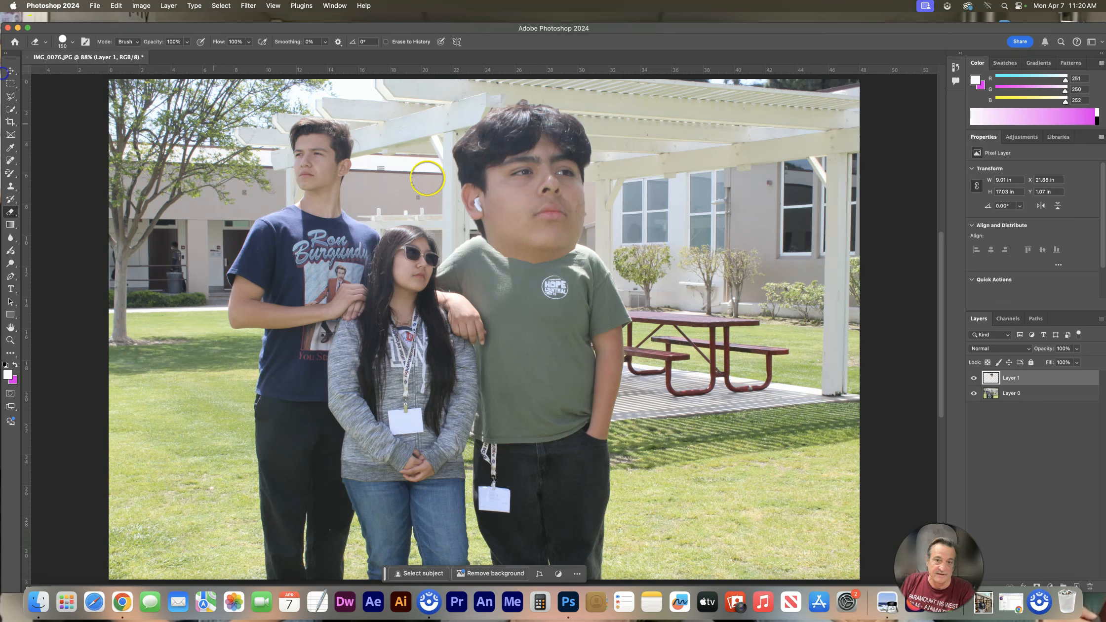
- Move the enlarged head on Layer 1 up about 0.4 in above the shirt collar
click(10, 70)
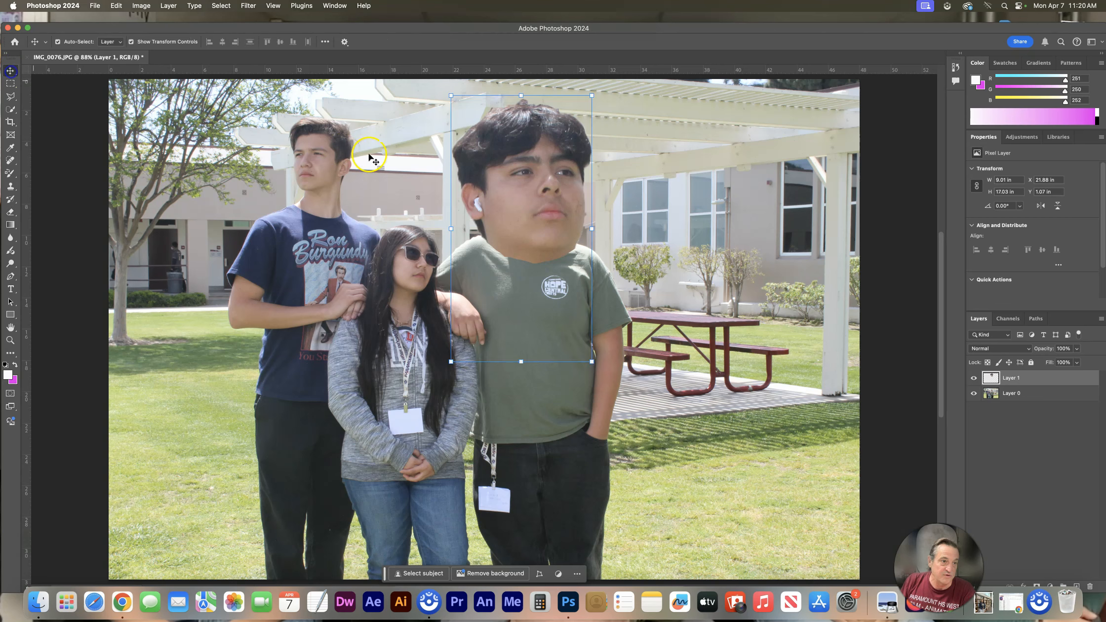
mouse_move(543, 188)
mouse_down()
mouse_move(532, 182)
mouse_move(539, 172)
mouse_move(540, 185)
mouse_up()
click(499, 314)
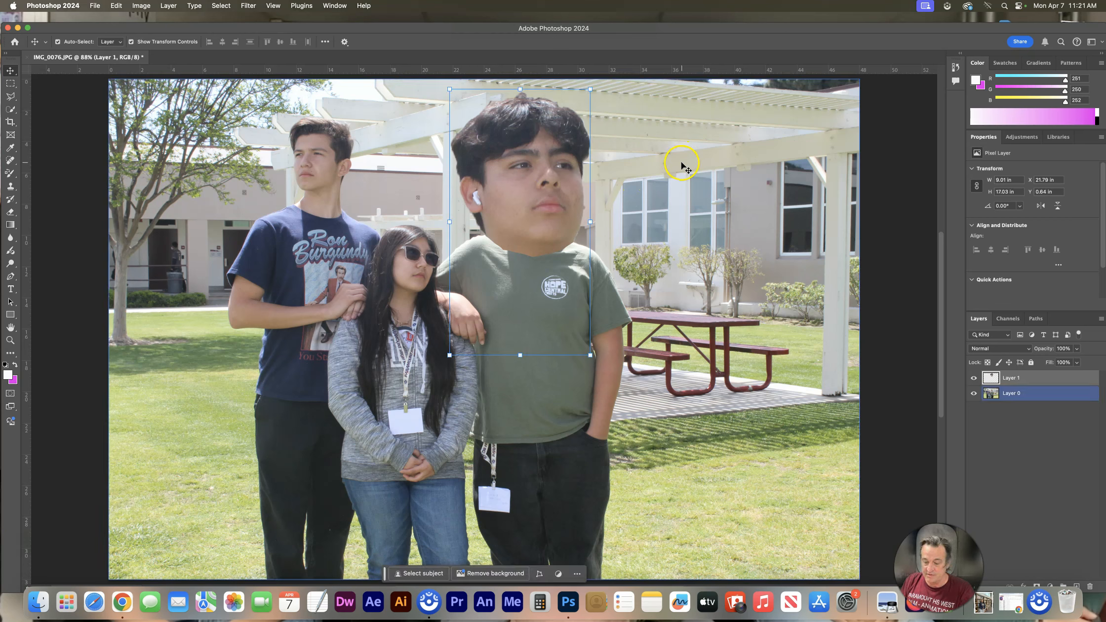
click(538, 183)
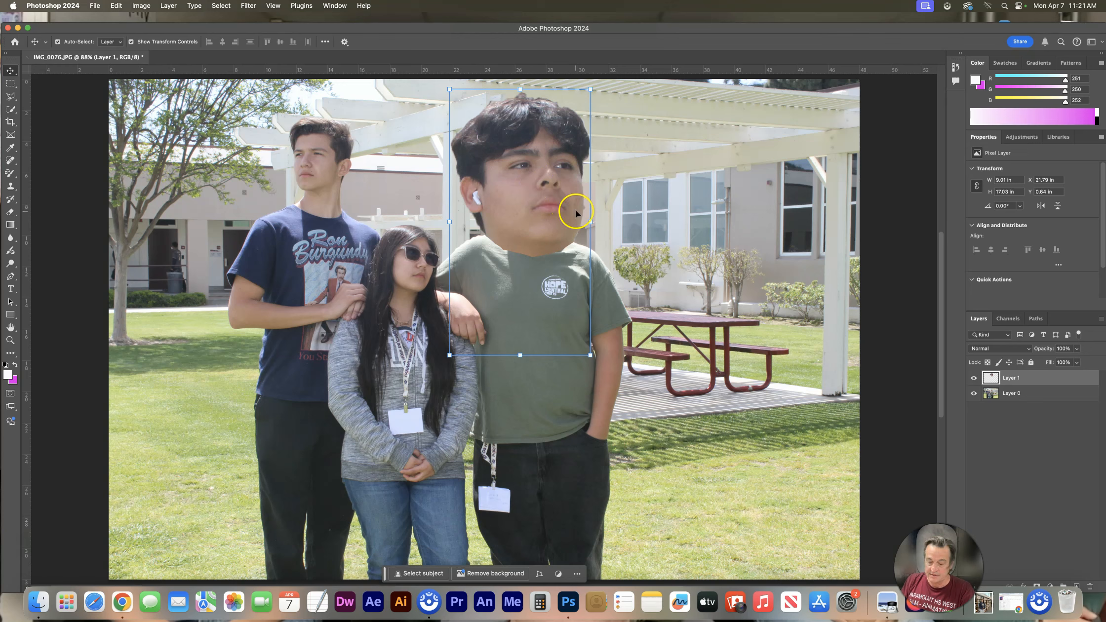
mouse_move(409, 36)
mouse_down()
mouse_move(413, 71)
mouse_move(398, 31)
mouse_up()
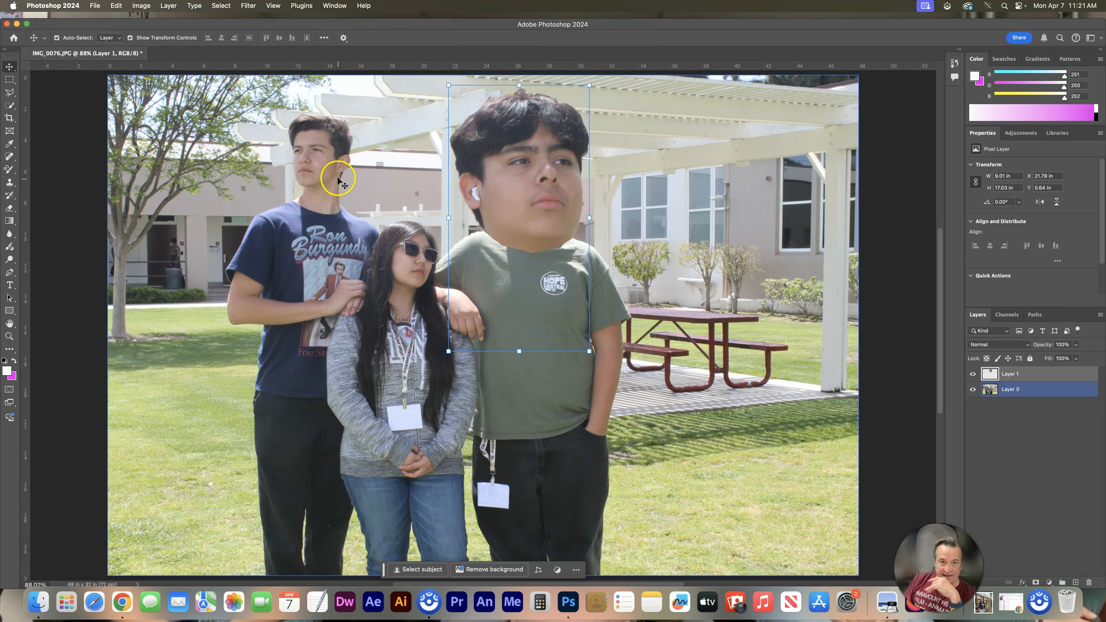
click(1013, 391)
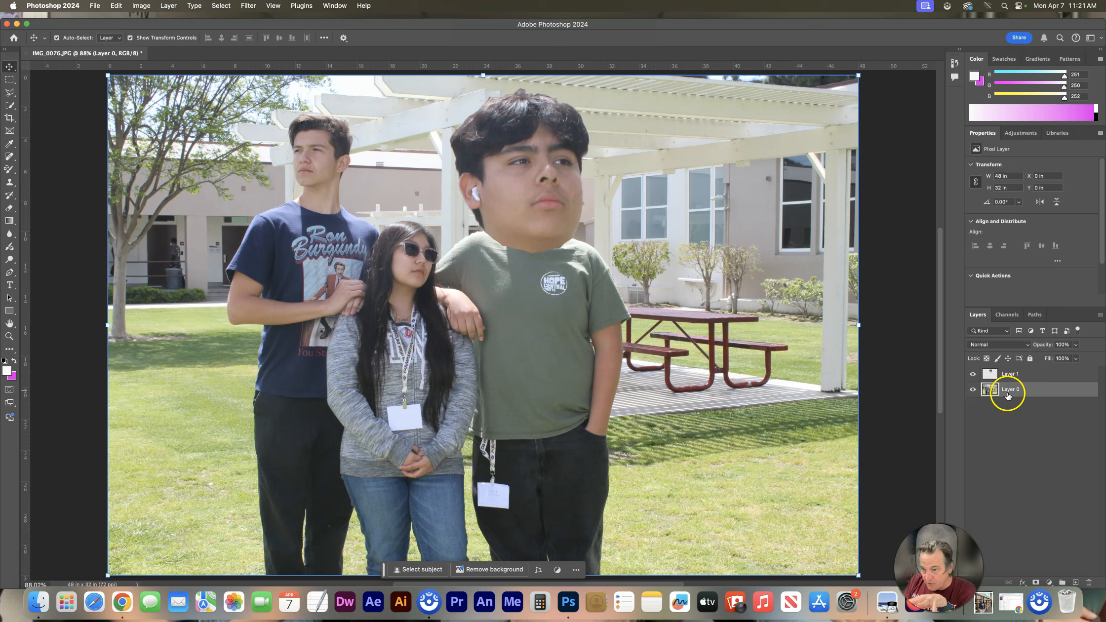
click(1006, 374)
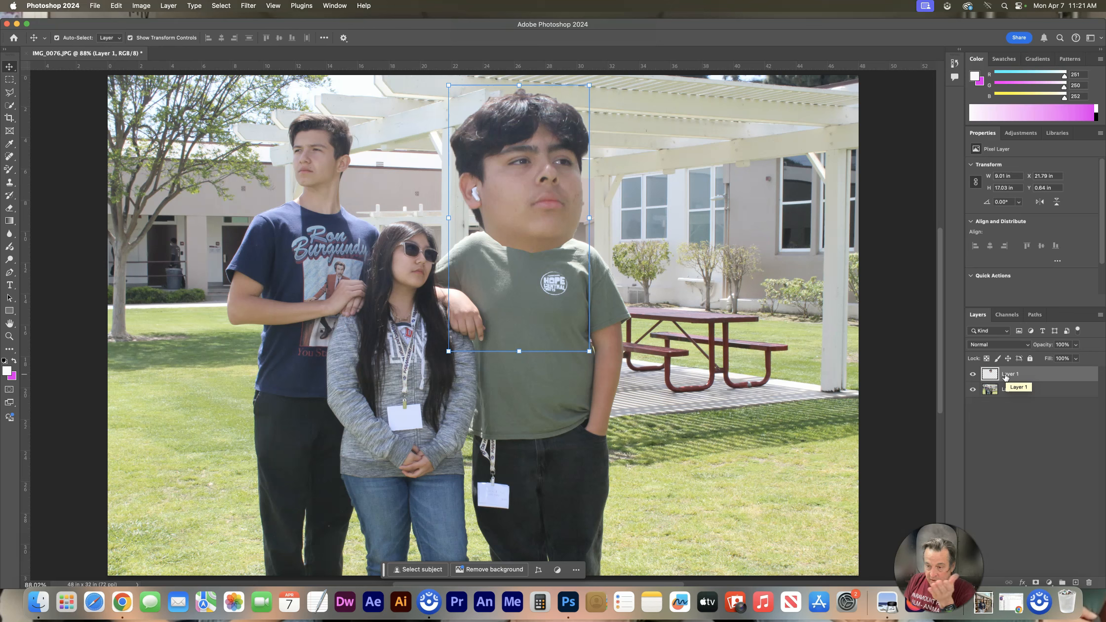
- Select the head and neck of the student in the blue shirt on Layer 0 with the Quick Selection tool
click(997, 390)
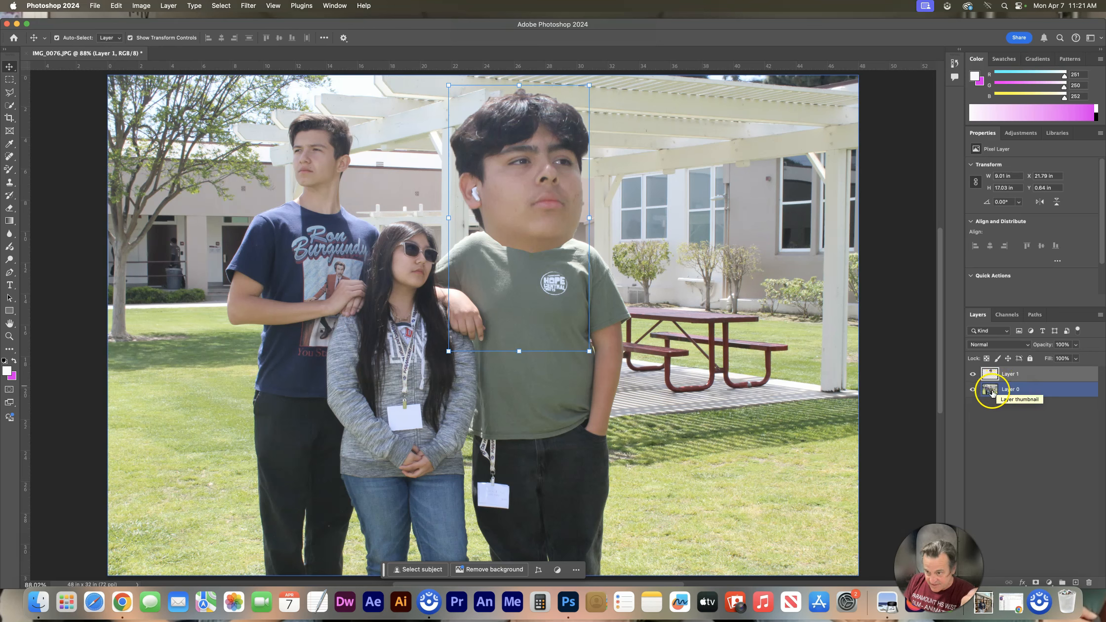
click(1020, 389)
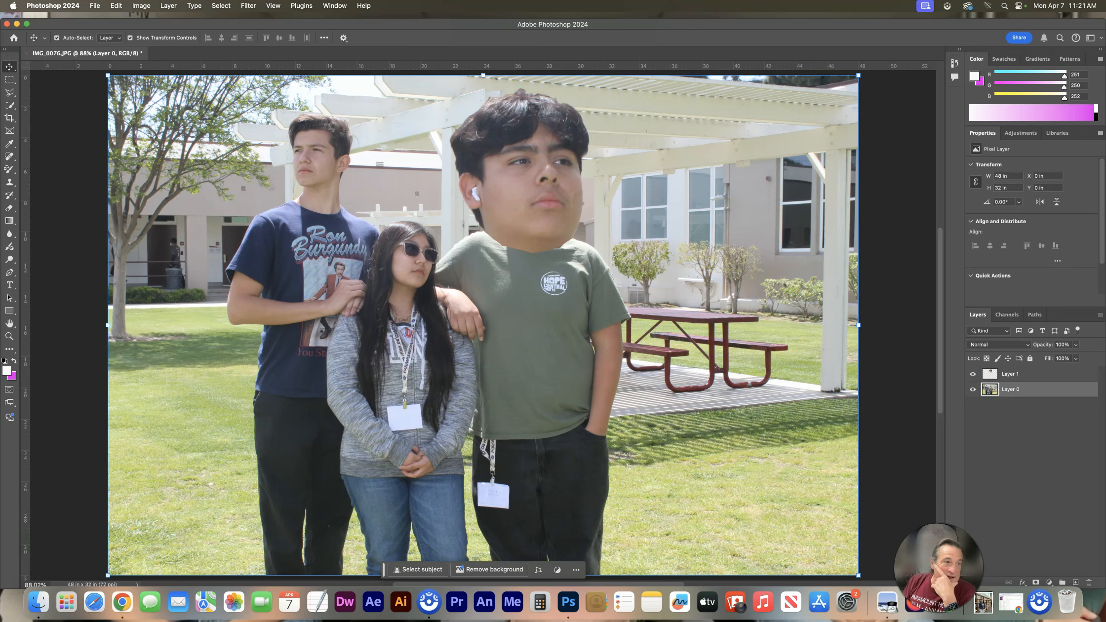
click(10, 105)
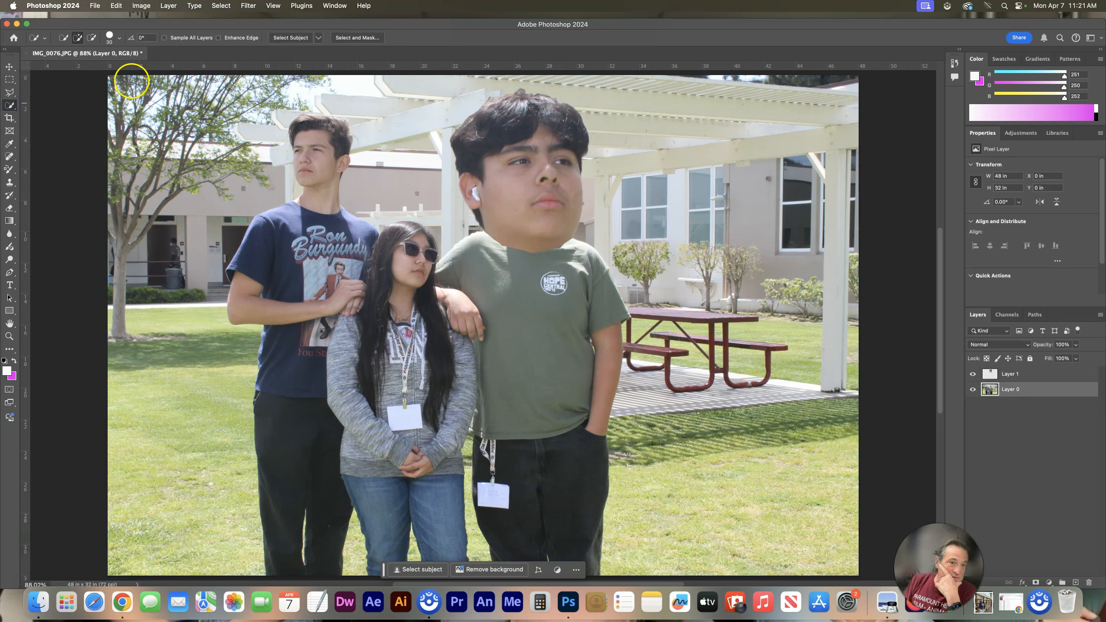
click(315, 148)
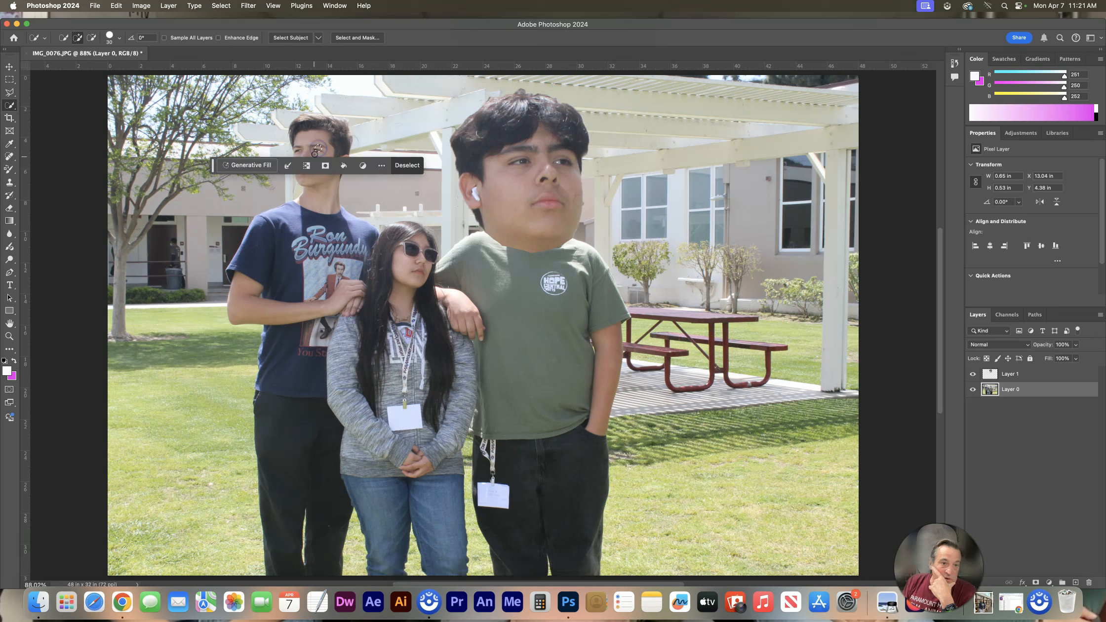
drag(310, 139, 309, 138)
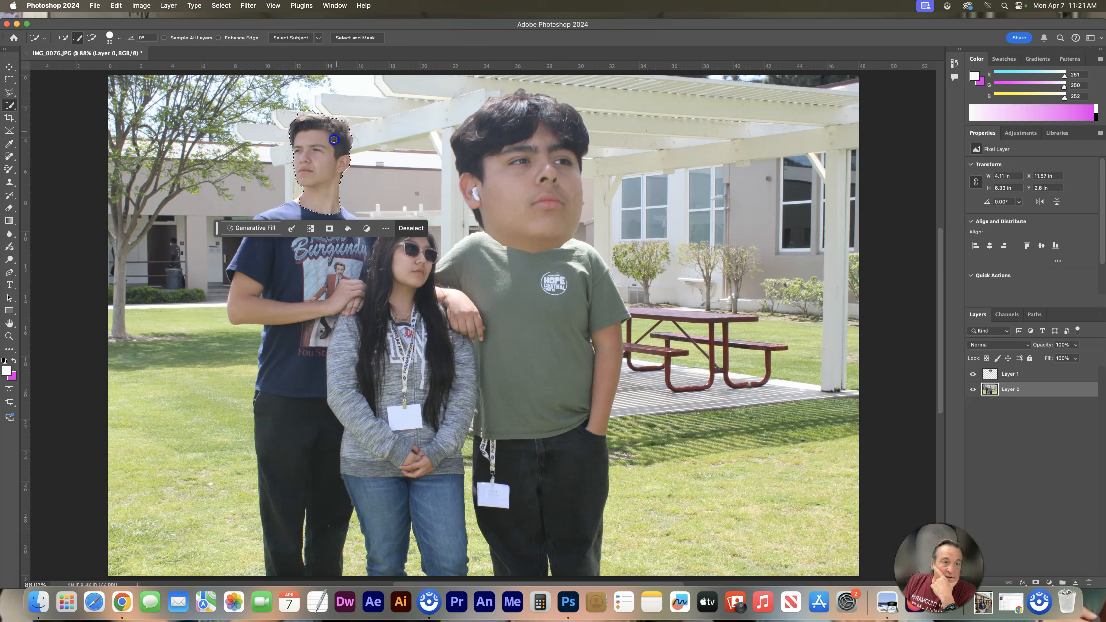
click(320, 166)
- Refine the head selection by subtracting the background above the hair and adding back the missed top edge of the hair
click(90, 38)
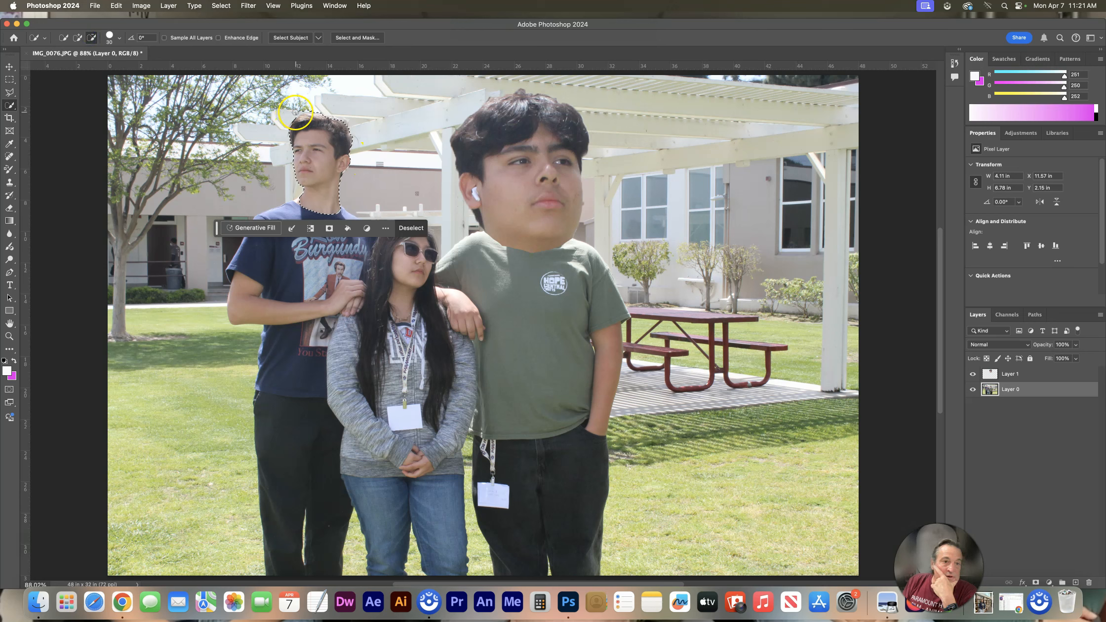
click(324, 111)
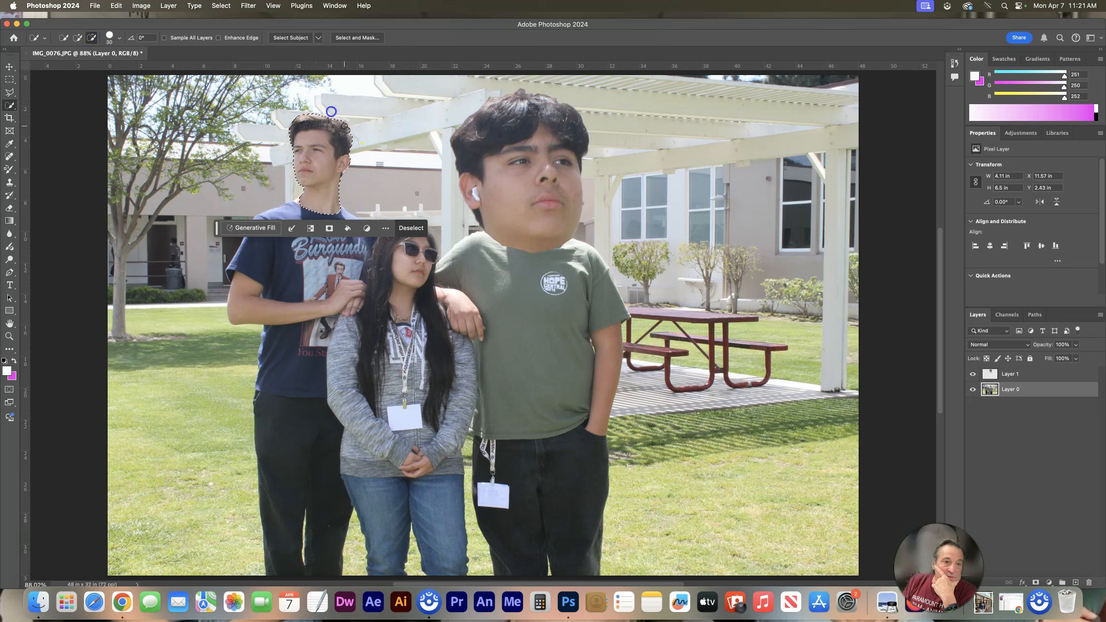
click(9, 338)
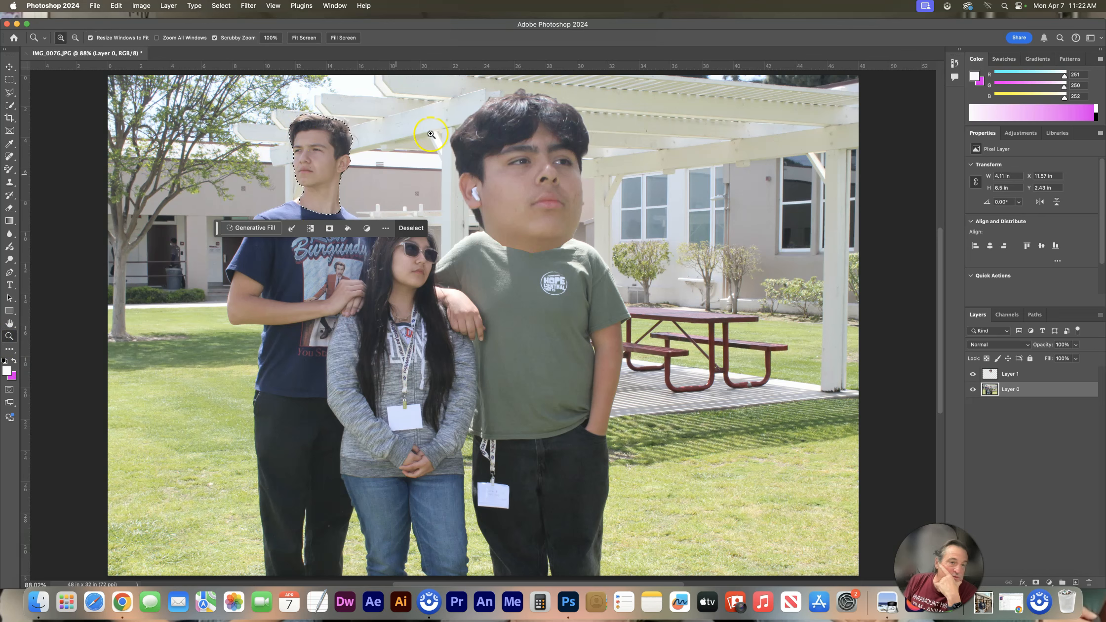
click(313, 150)
click(313, 150)
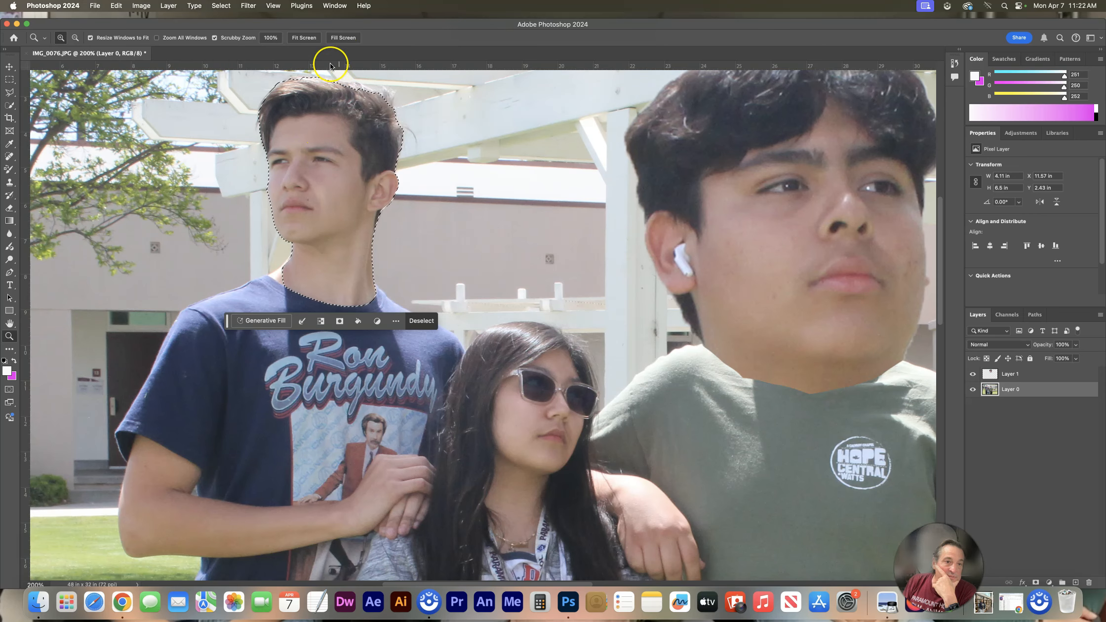
scroll(324, 148, down, 1)
scroll(325, 148, up, 3)
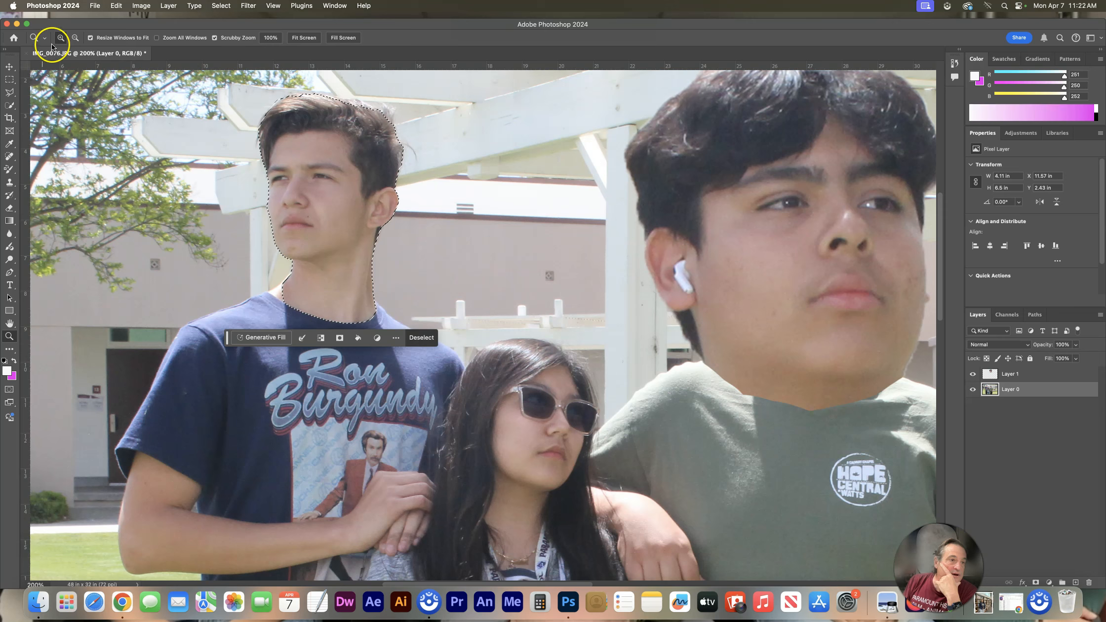
click(9, 106)
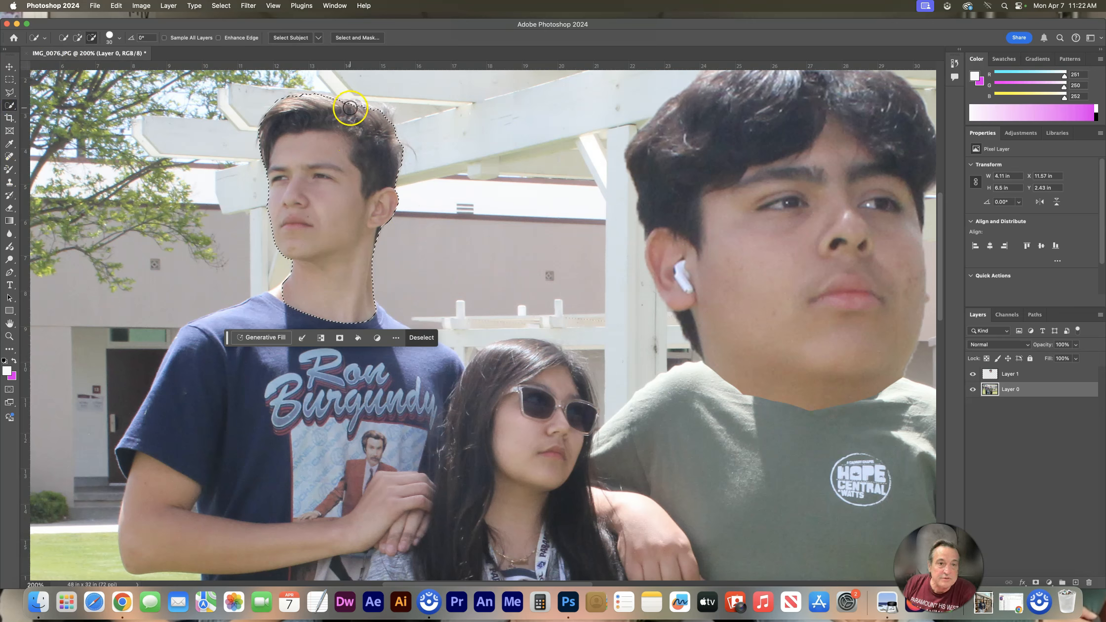
click(76, 36)
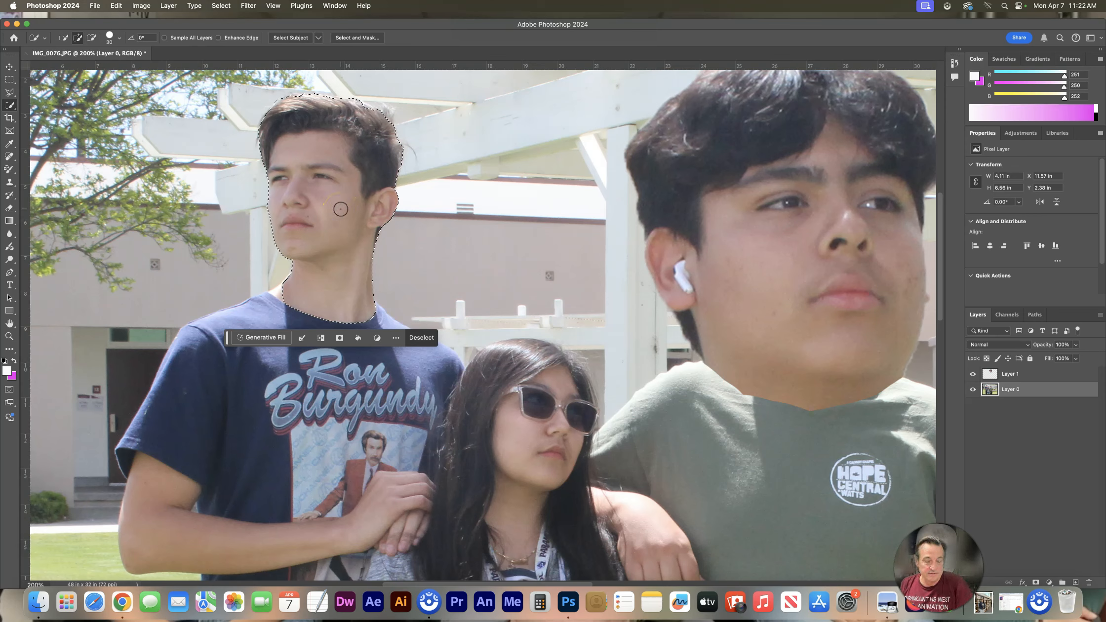
click(317, 191)
key(super+0)
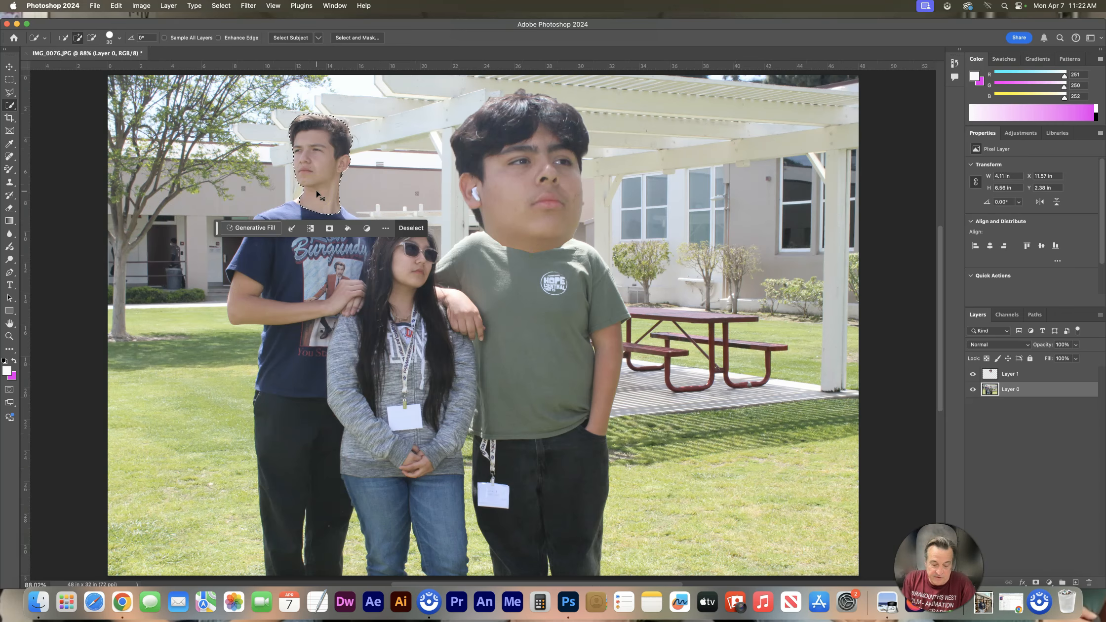
- Copy the selected head to a new layer, enlarge it to about 8.4 in wide and place it over the original head
key(super+j)
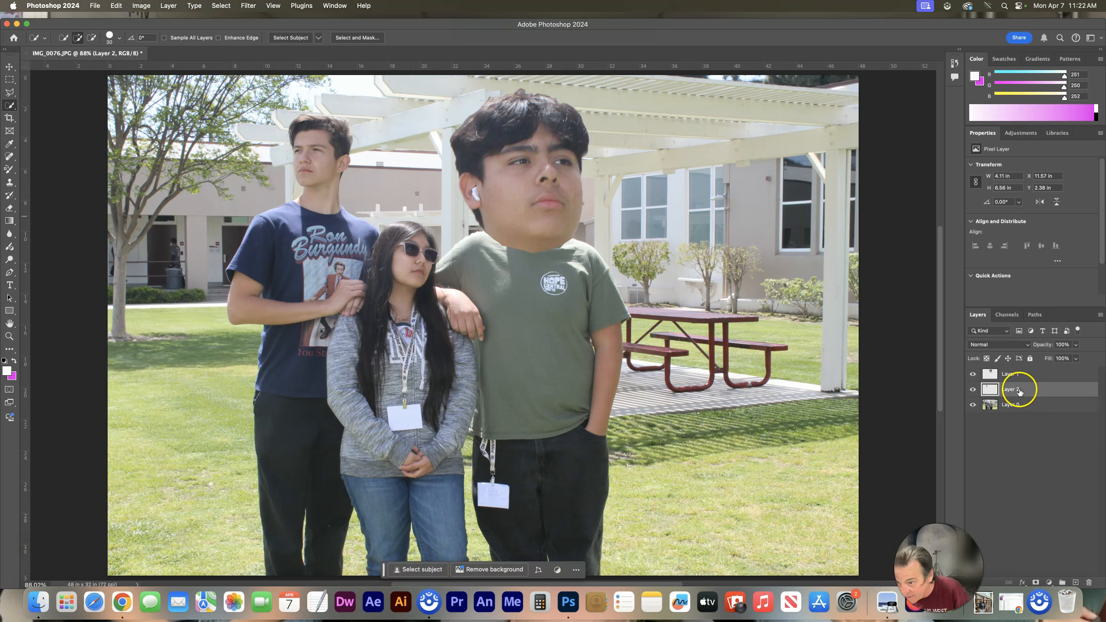
key(super+t)
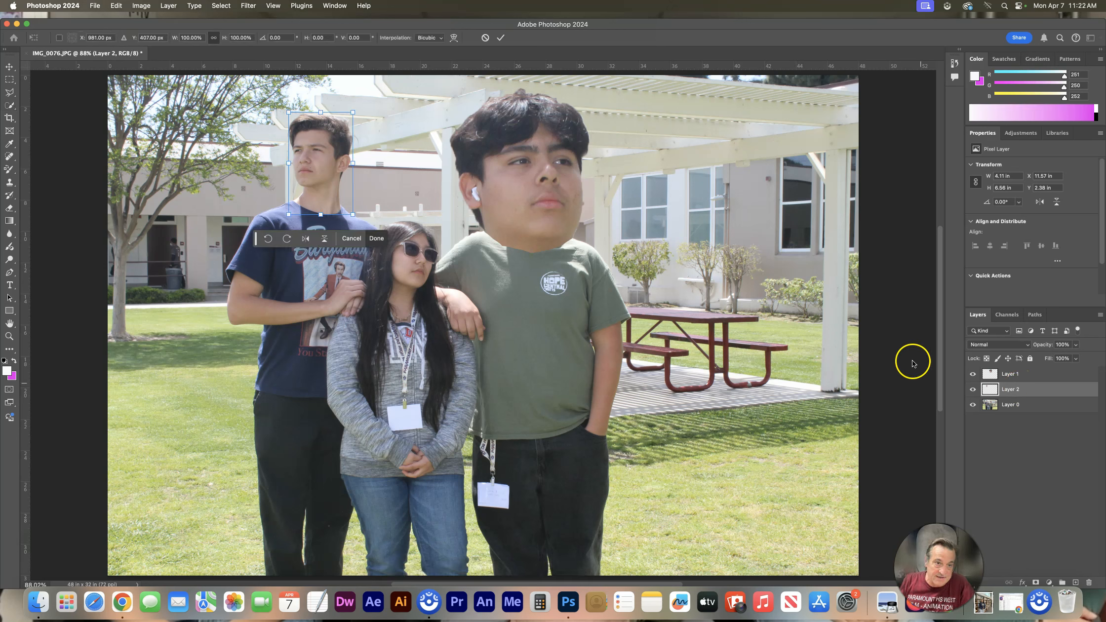
drag(288, 216, 203, 312)
drag(248, 244, 311, 154)
click(230, 191)
- Erase the lower neck of the enlarged head over the blue shirt and shift the head about 0.6 in to the right
click(10, 208)
mouse_move(285, 244)
mouse_down()
mouse_move(346, 258)
mouse_move(366, 229)
mouse_move(327, 254)
mouse_move(285, 247)
mouse_move(340, 250)
mouse_move(371, 236)
mouse_move(375, 218)
mouse_move(354, 240)
mouse_move(290, 246)
mouse_up()
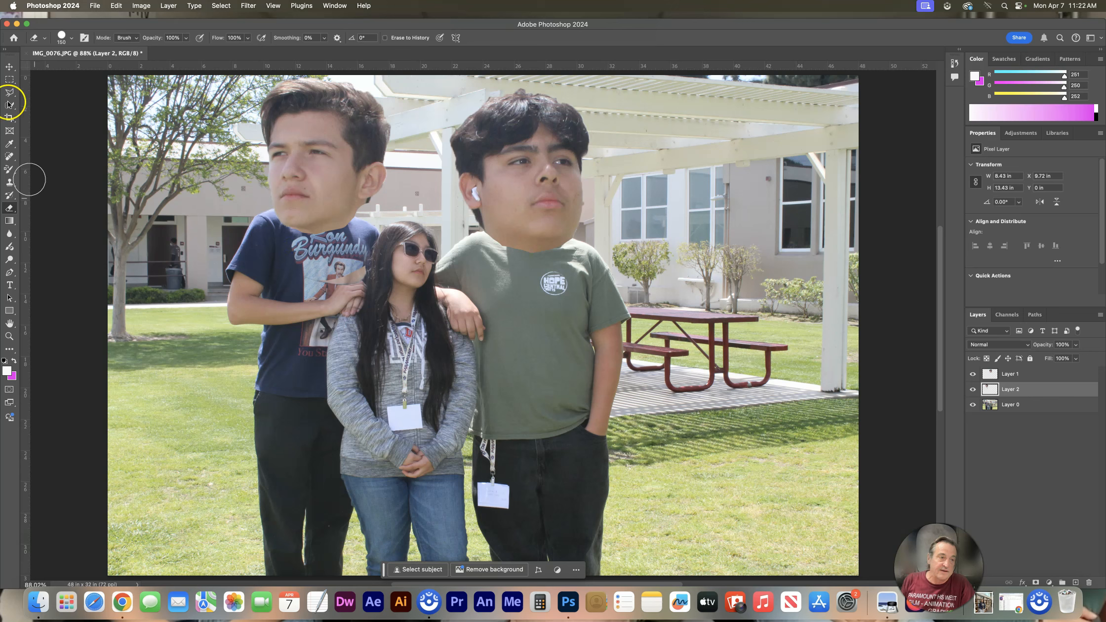
click(9, 66)
mouse_move(326, 140)
mouse_down()
mouse_move(363, 143)
mouse_move(375, 123)
mouse_move(335, 141)
mouse_up()
- Swap the two enlarged heads so each sits on the other student's body, then select Layer 0
click(529, 175)
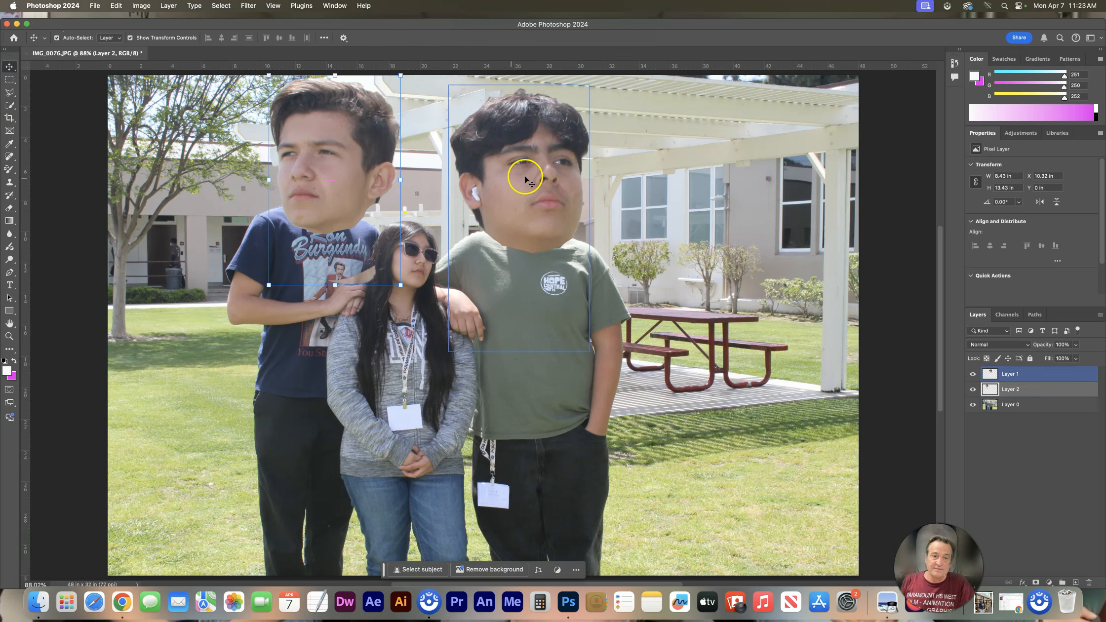
drag(556, 182, 734, 248)
click(343, 186)
drag(326, 158, 521, 178)
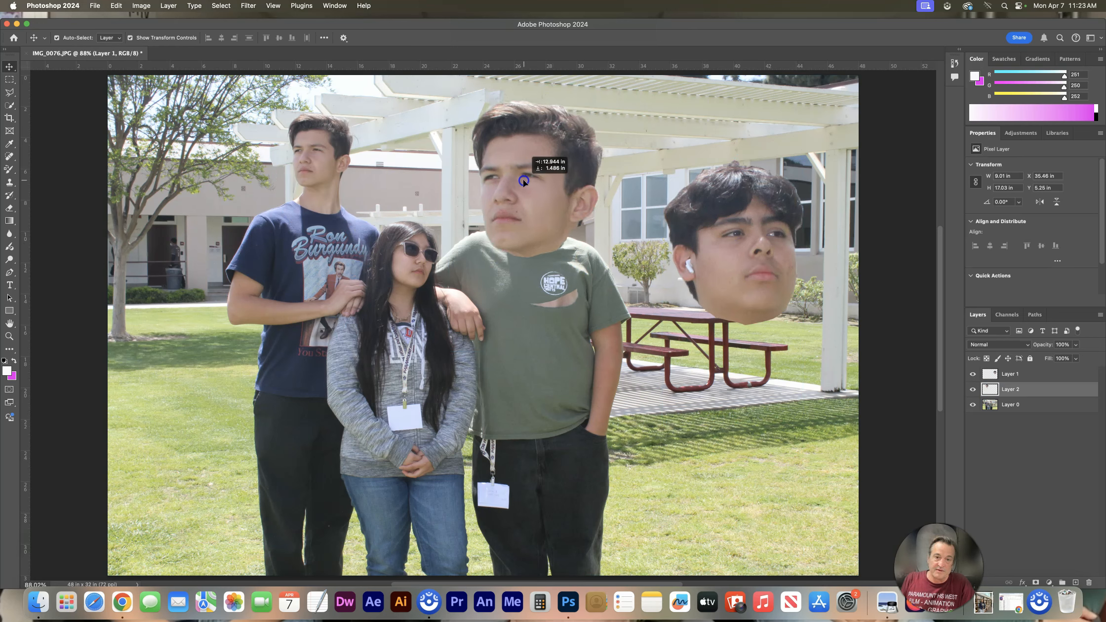
drag(742, 269, 325, 175)
click(272, 282)
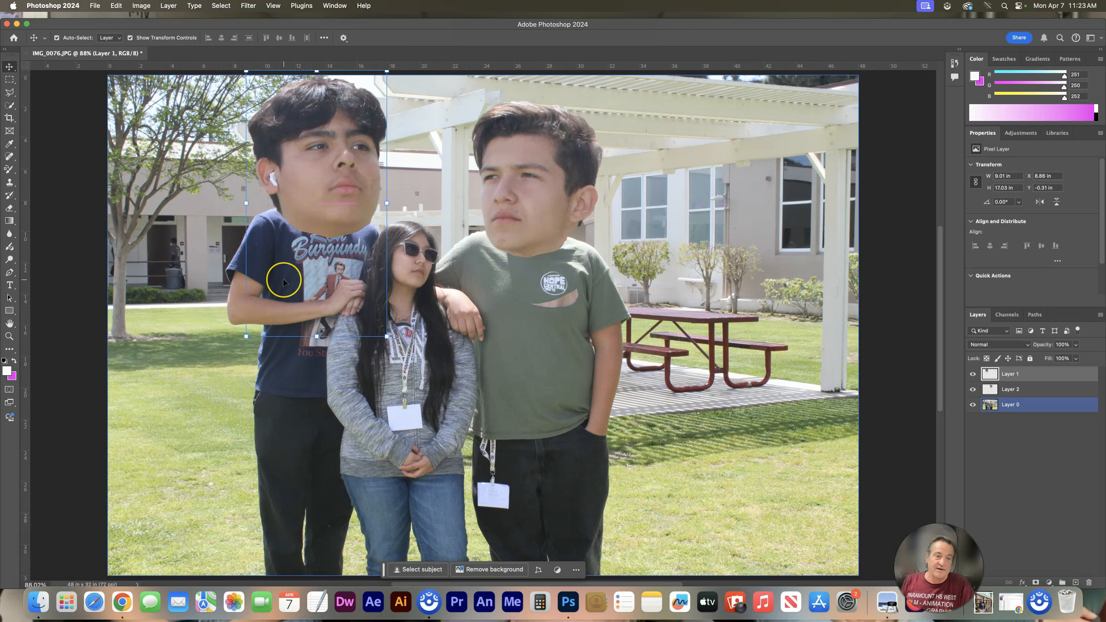
click(177, 288)
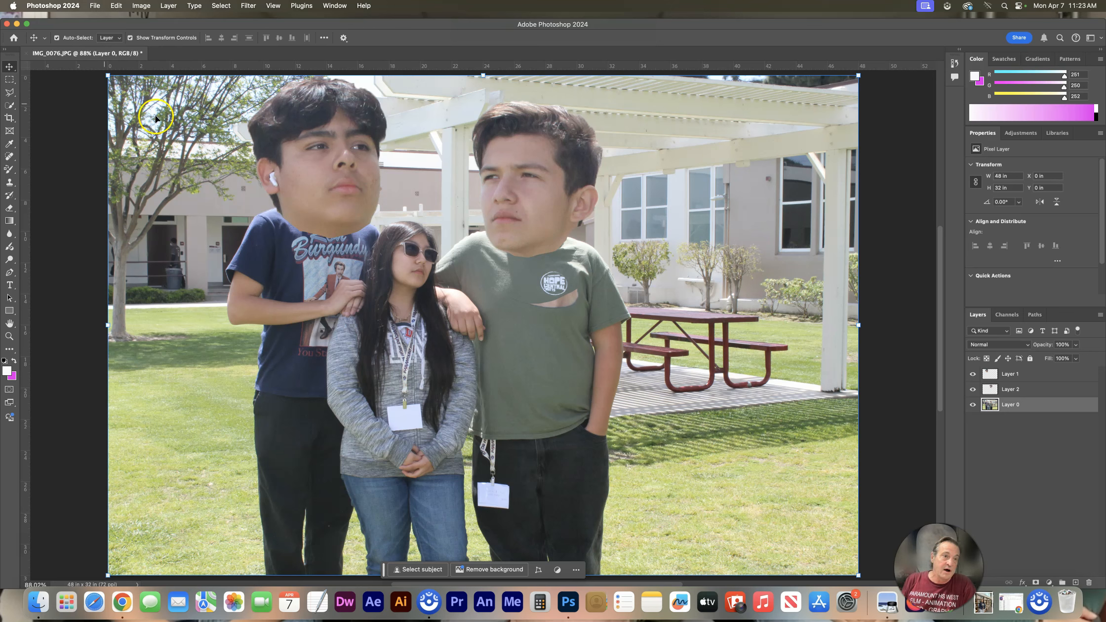
- Save the document as BobbleHead.psd in the Documents folder in Photoshop format
click(95, 7)
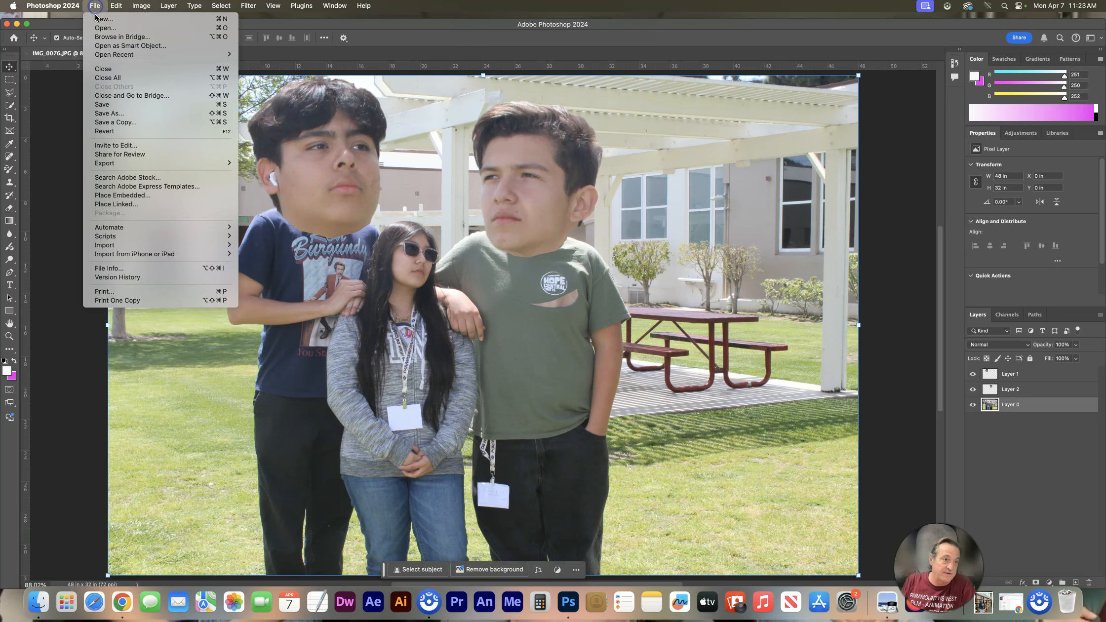
click(112, 114)
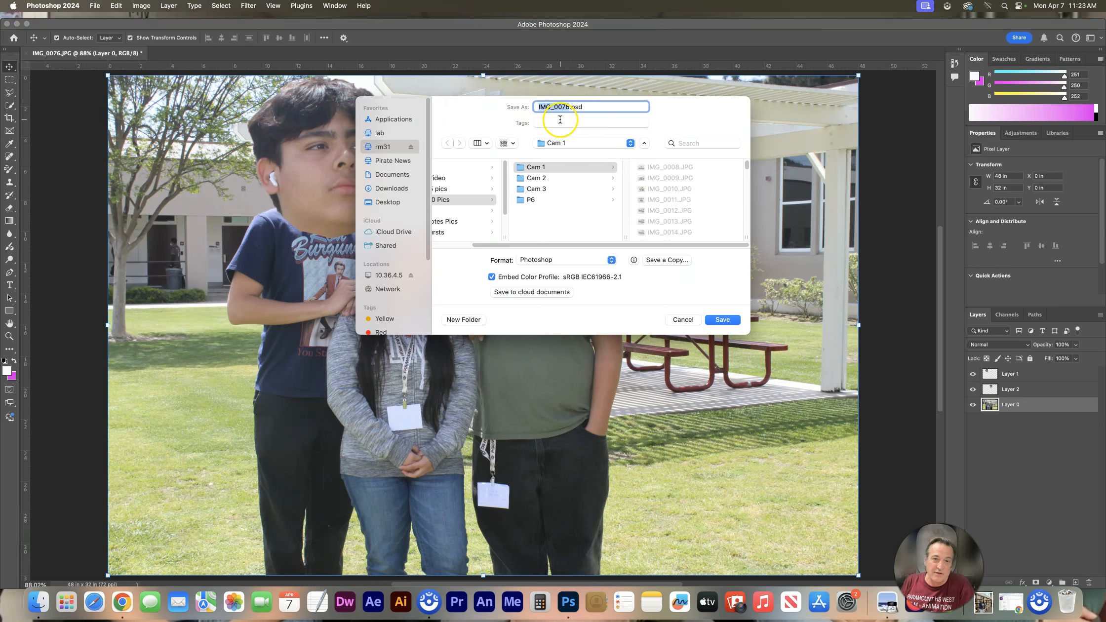
click(392, 175)
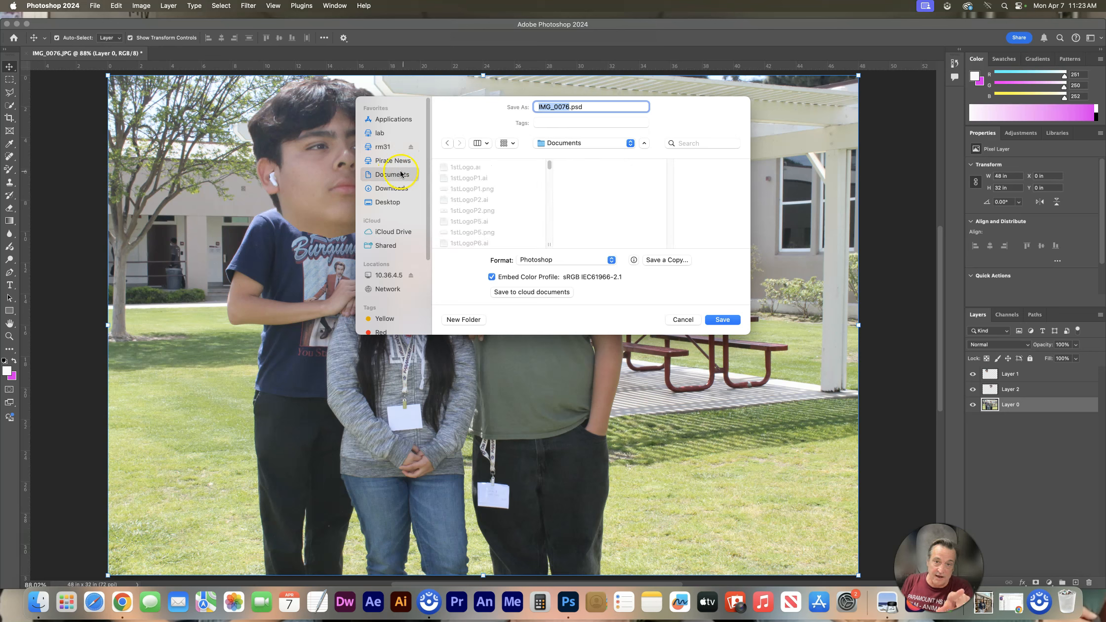
click(644, 143)
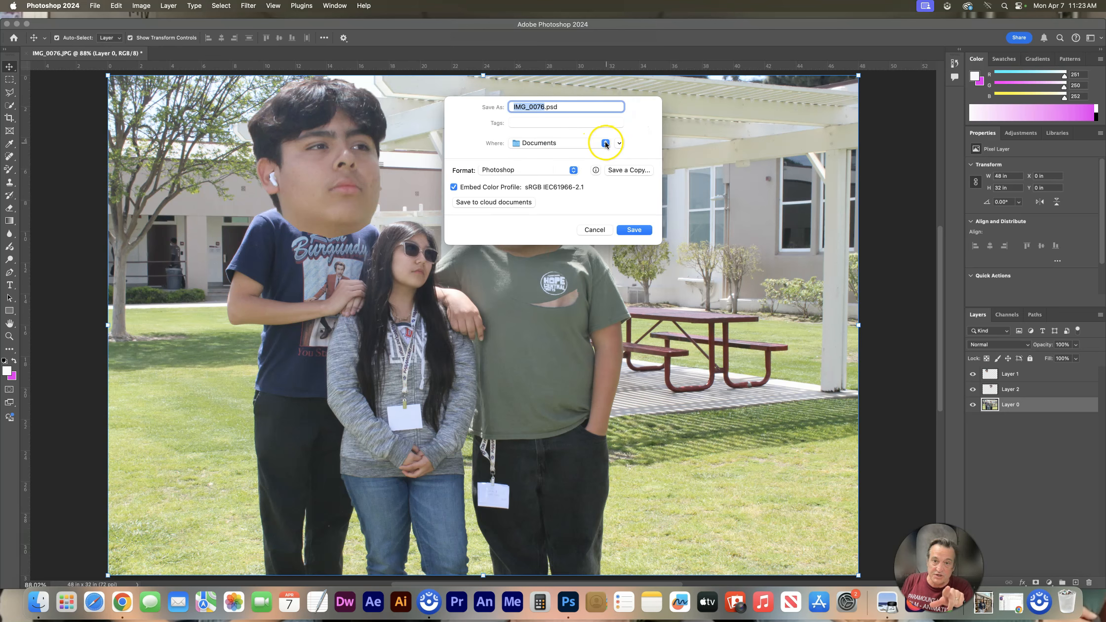
click(605, 143)
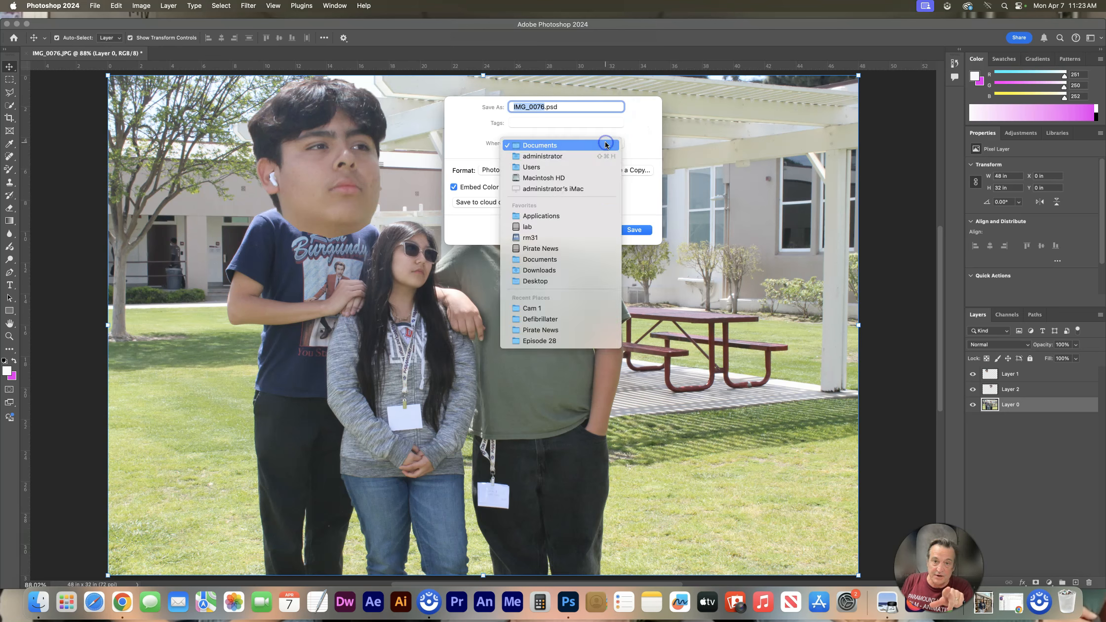
click(538, 260)
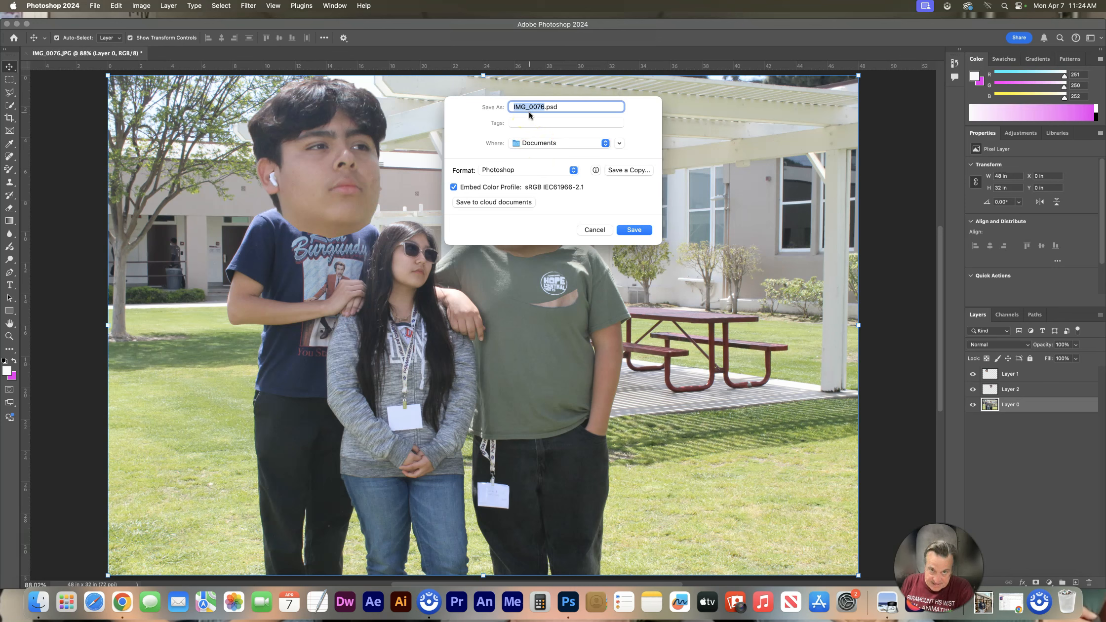
text(B)
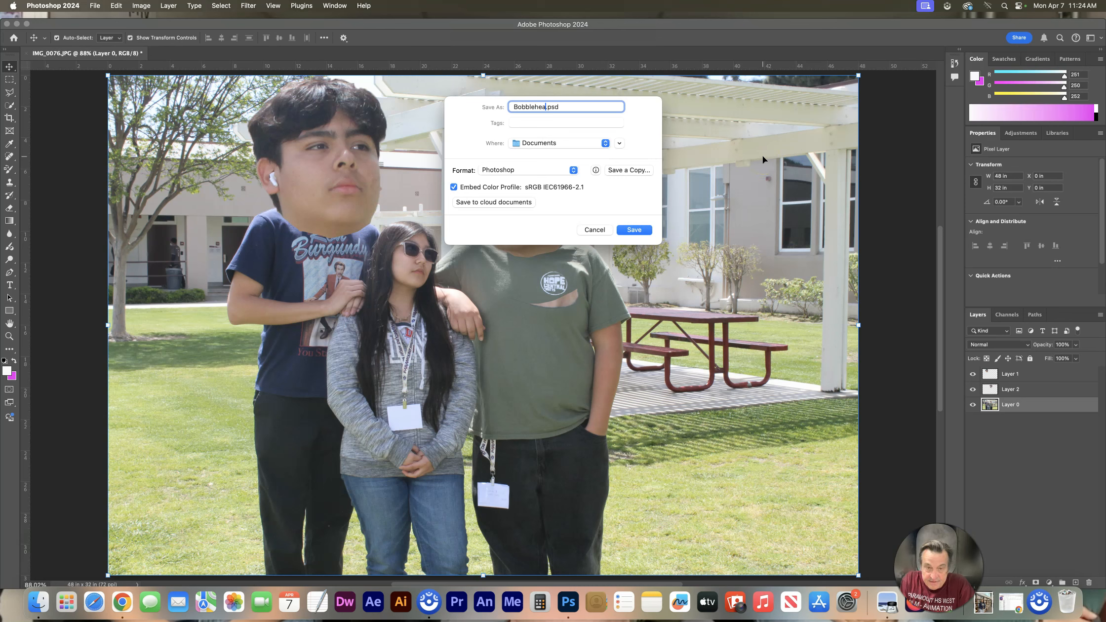
text(obbleHead)
click(640, 235)
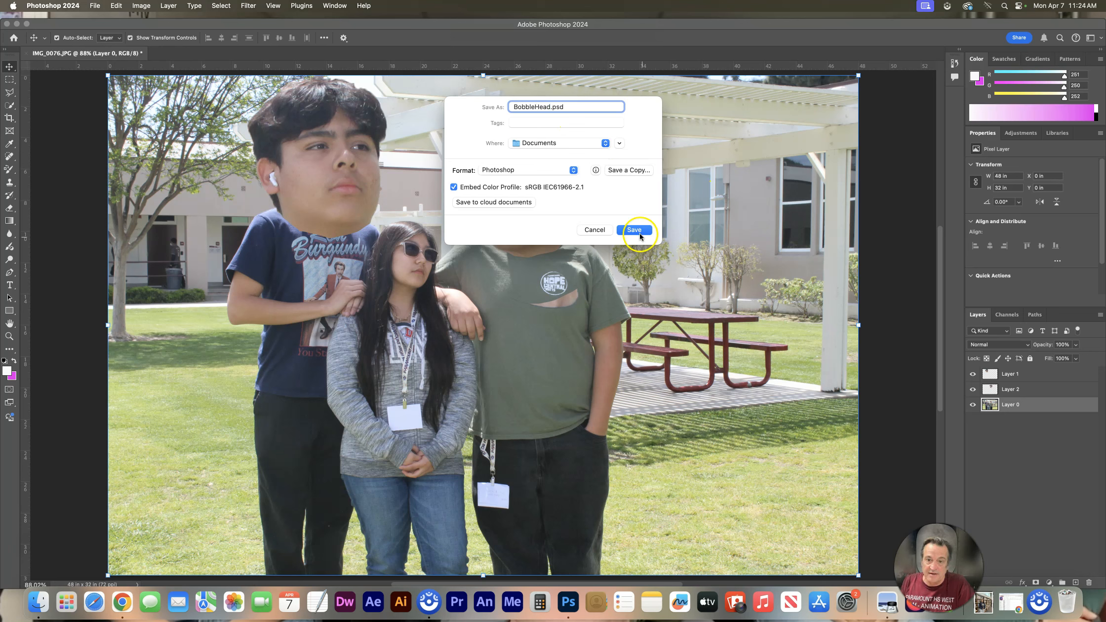
click(673, 264)
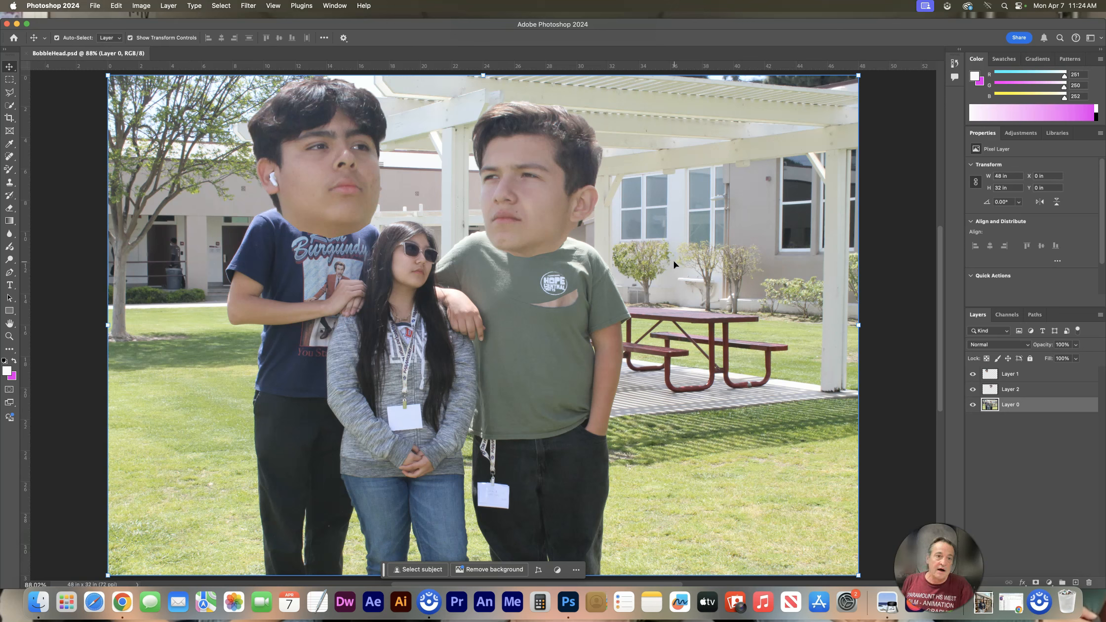
- Export the image as a JPG named BobbleHead to the Documents folder
click(95, 6)
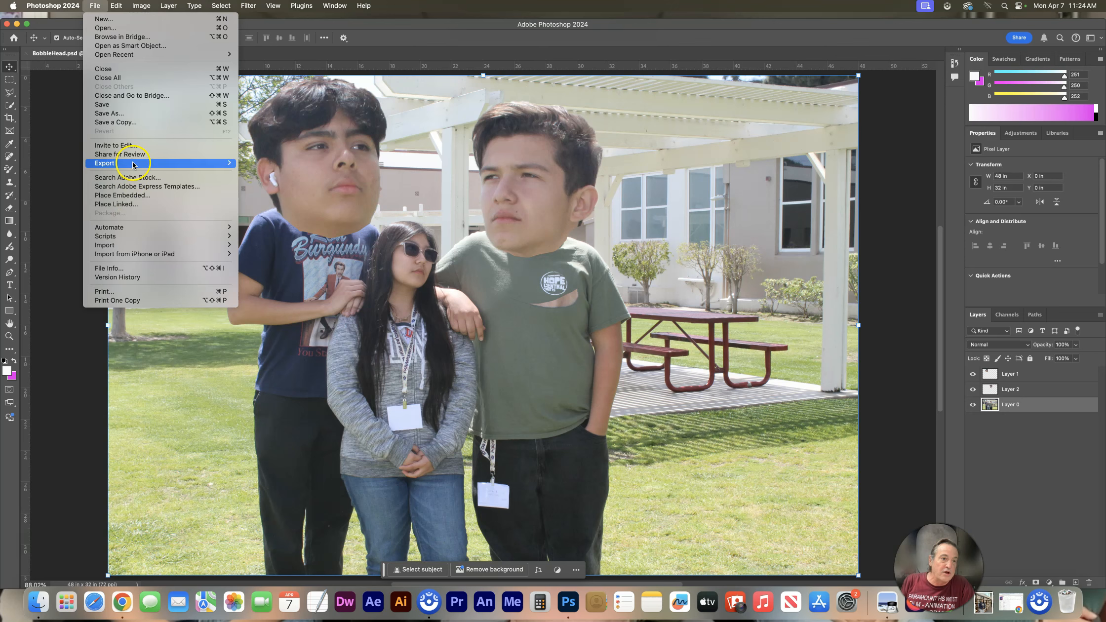
mouse_move(126, 163)
click(251, 173)
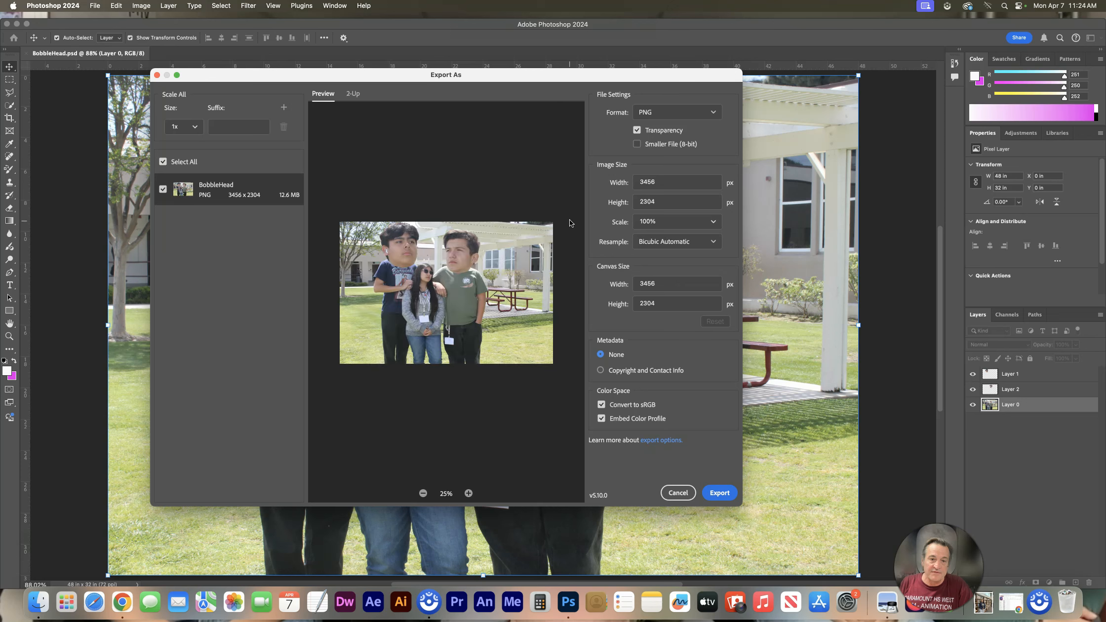
click(712, 112)
click(644, 146)
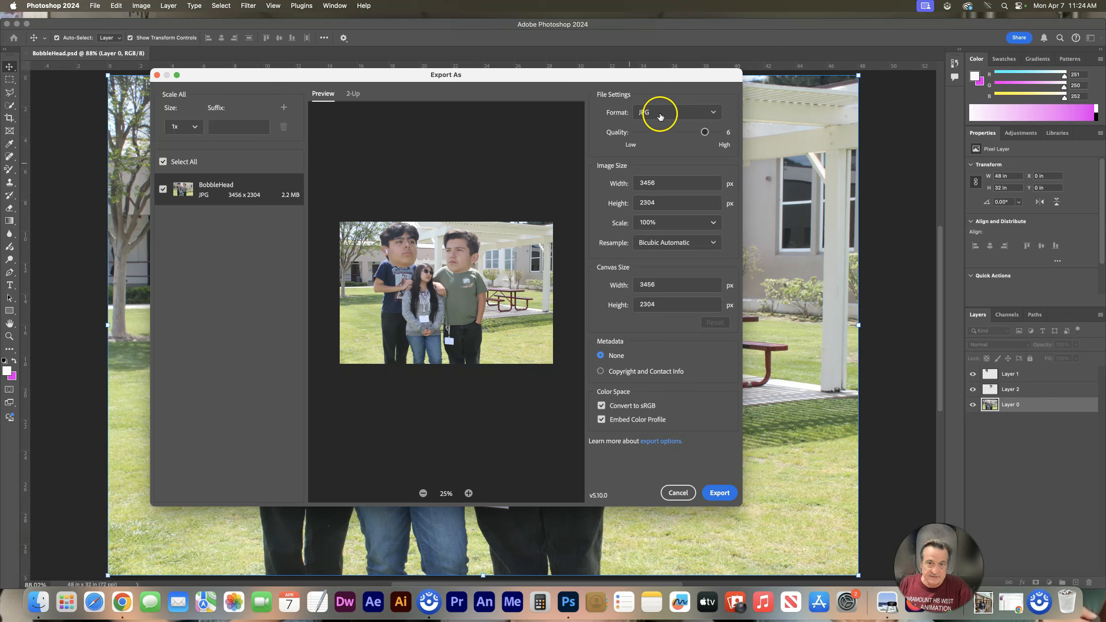
click(716, 493)
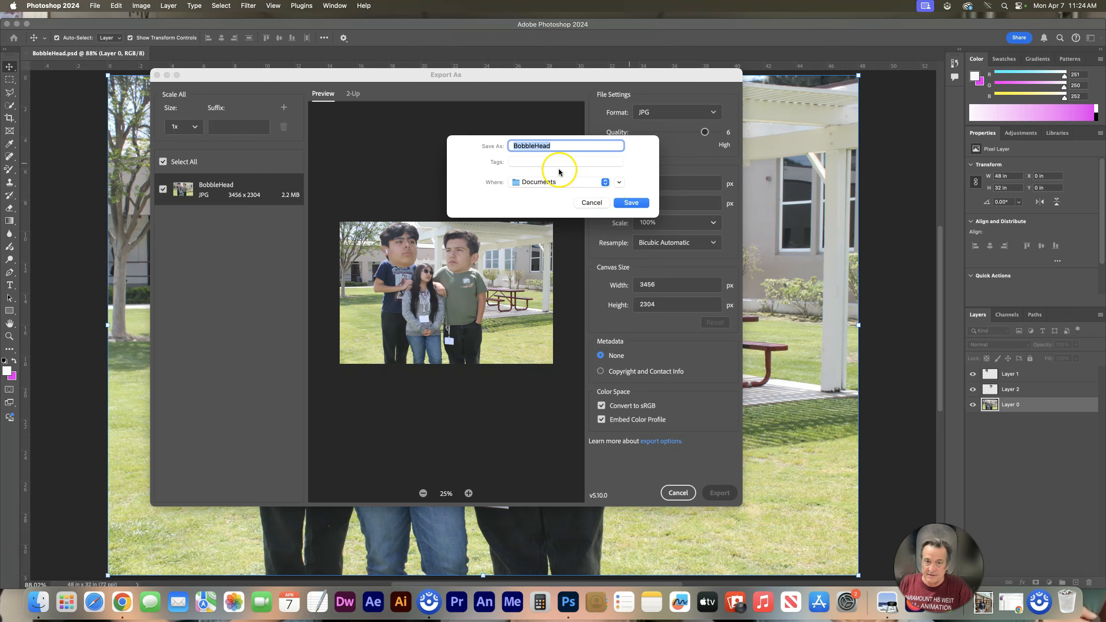
click(637, 204)
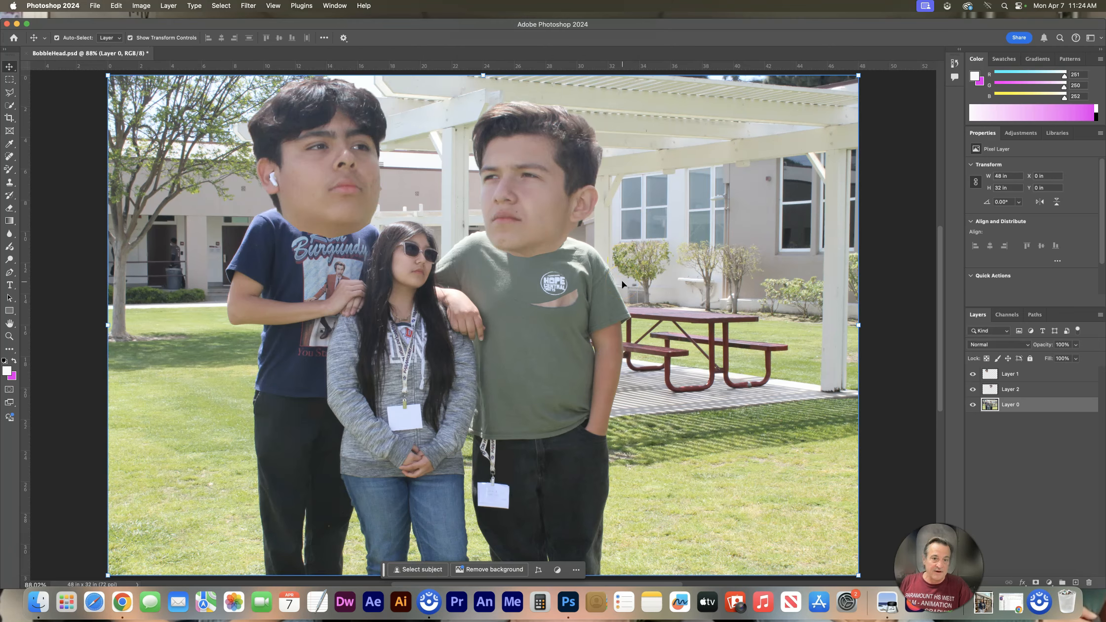
- Quit Photoshop and save the changes to BobbleHead.psd
click(35, 6)
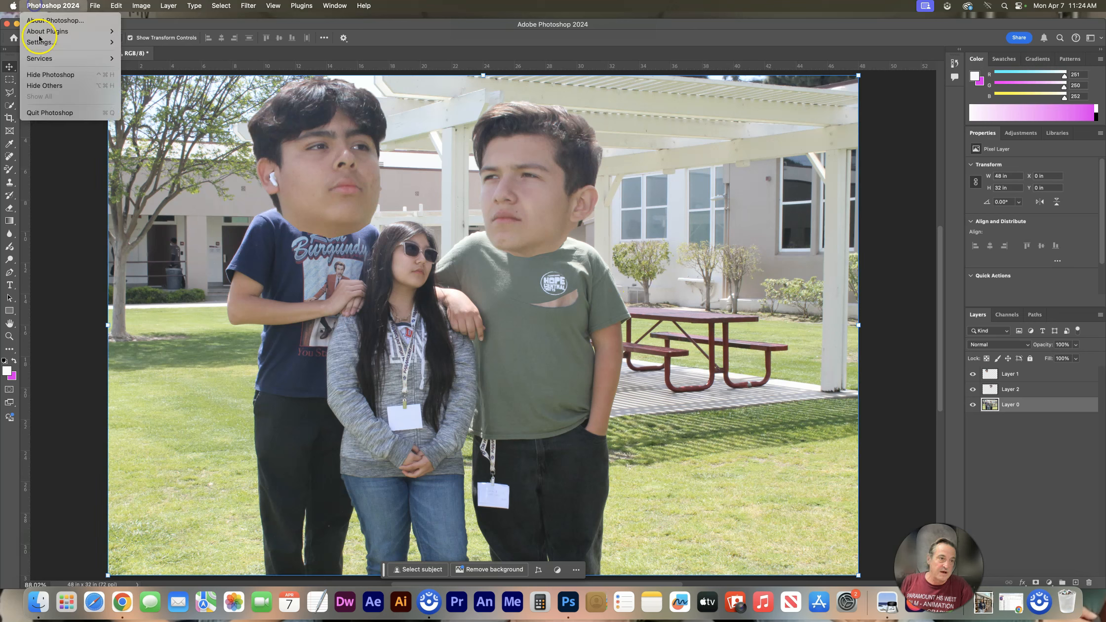
click(49, 112)
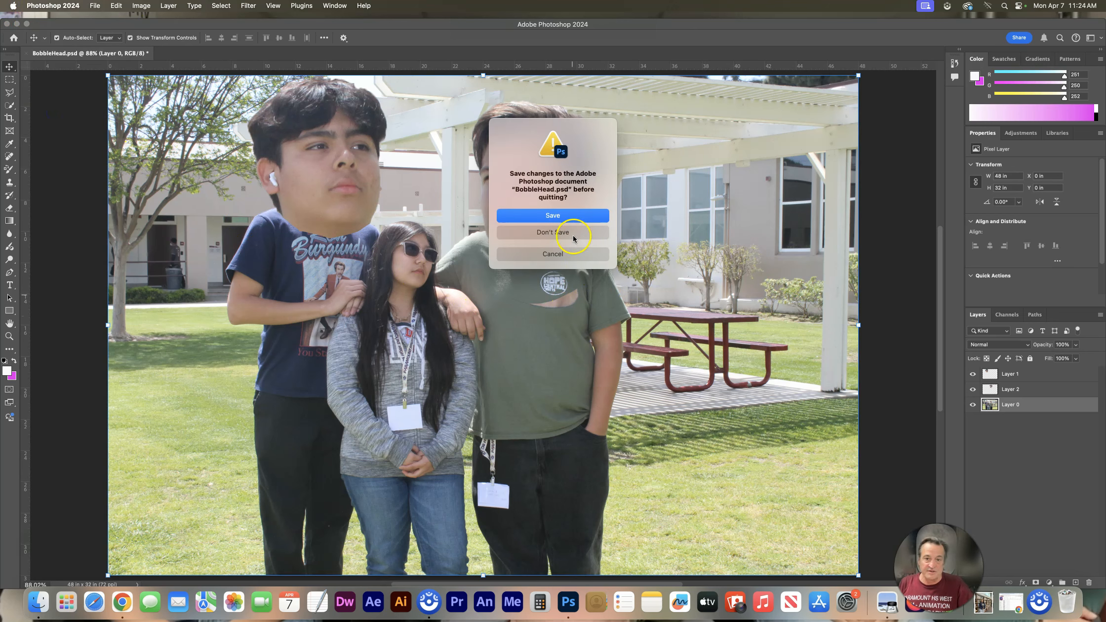
click(552, 215)
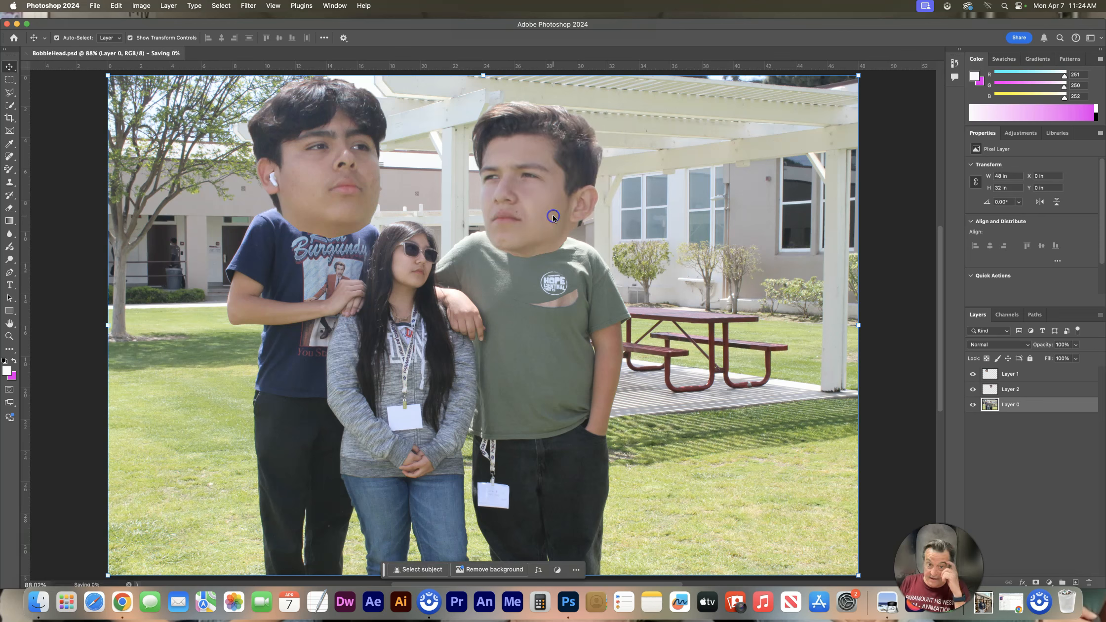